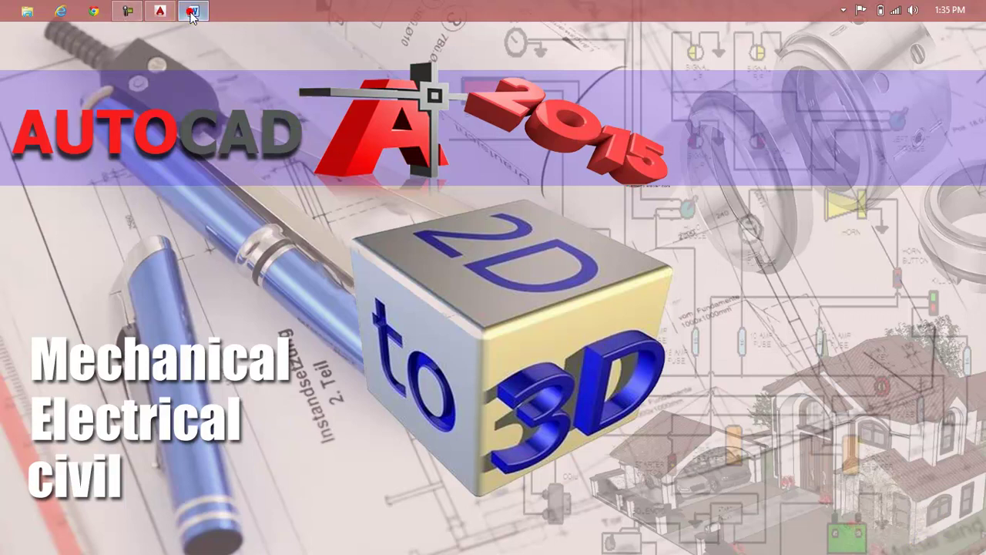
# Step: Open the Lesson 05 document in Microsoft Word from the taskbar
pyautogui.click(191, 12)
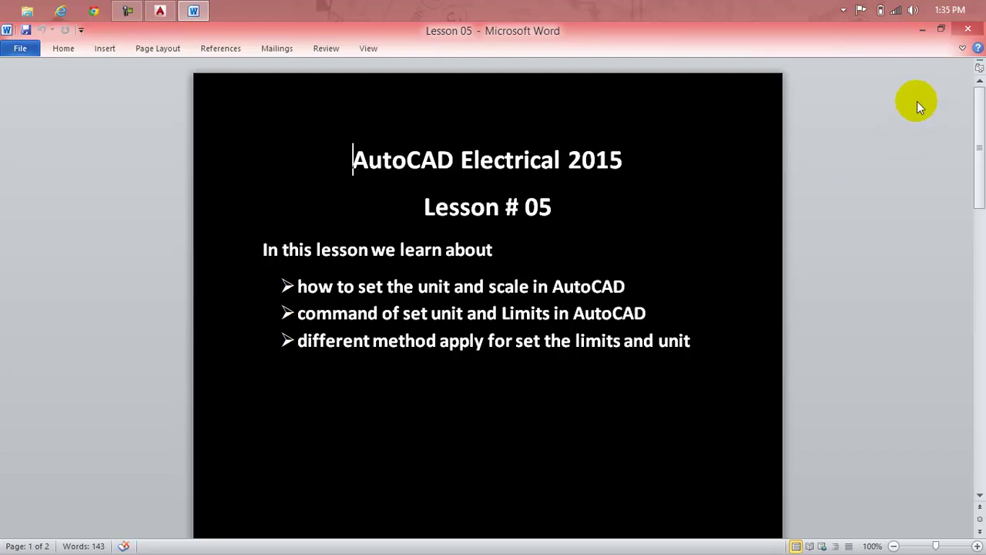
# Step: Close the Lesson 05 Word document to reveal the AutoCAD 2015 wallpaper
pyautogui.click(968, 29)
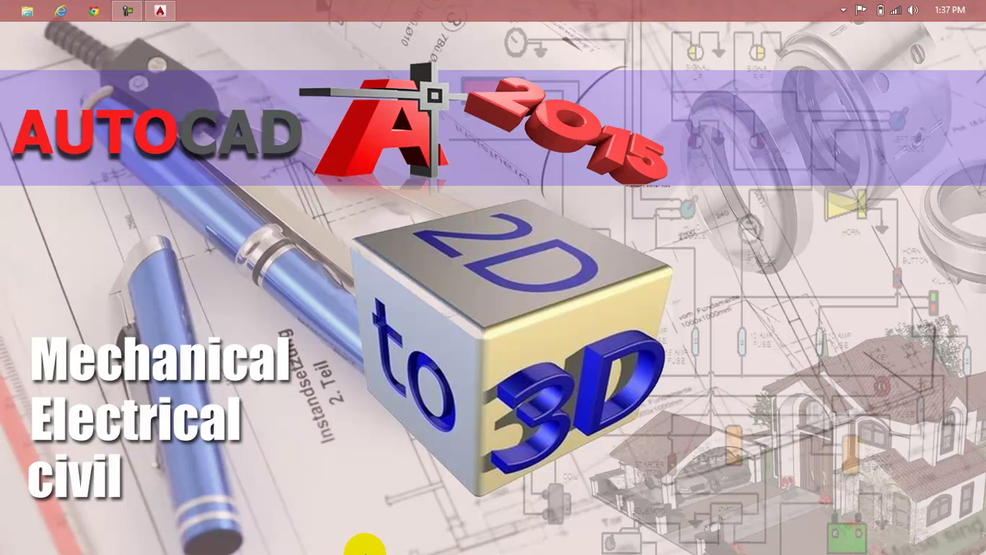
# Step: Bring AutoCAD Electrical forward and start a new blank Drawing1 from the Start tab
pyautogui.click(158, 8)
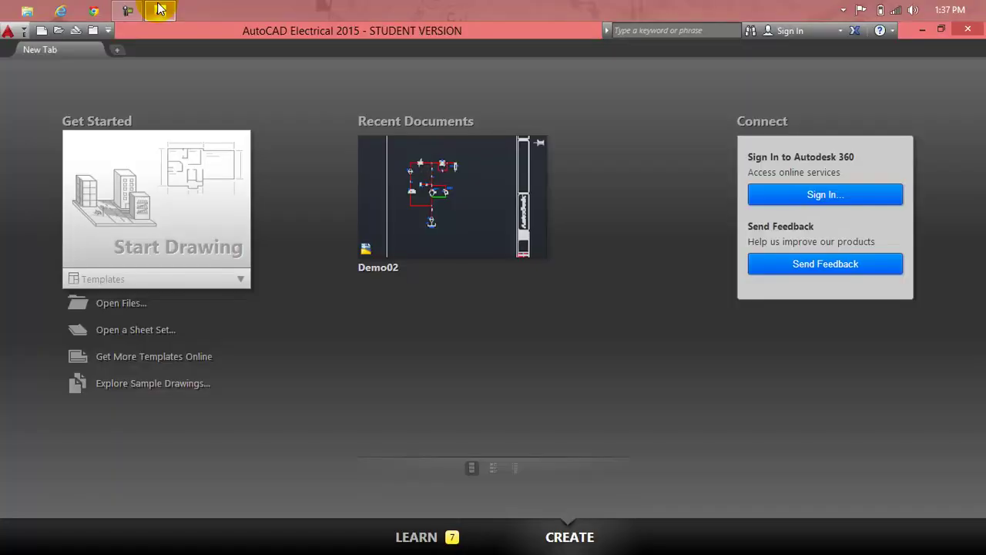
pyautogui.click(158, 8)
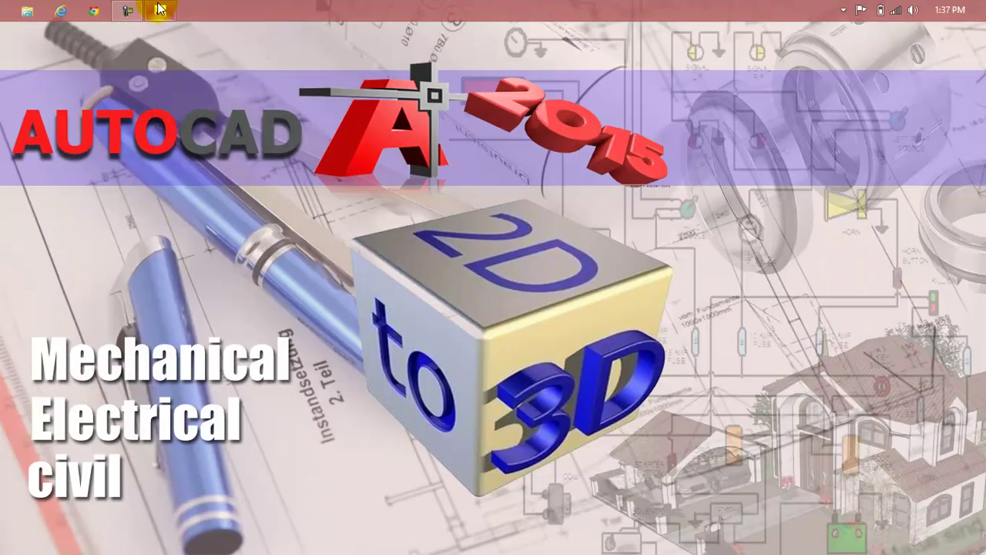
pyautogui.click(158, 8)
pyautogui.click(177, 210)
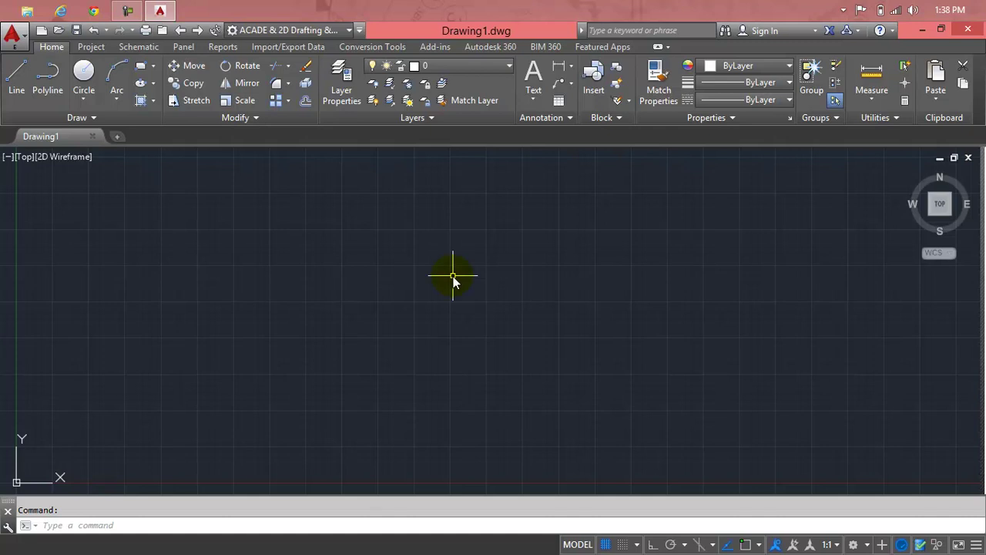
# Step: Use the UN command to set length units to Engineering with 0'-0" precision
pyautogui.write('unit')
pyautogui.press('BackSpace')
pyautogui.press('BackSpace')
pyautogui.press('BackSpace')
pyautogui.press('BackSpace')
pyautogui.write('un')
pyautogui.press('Return')
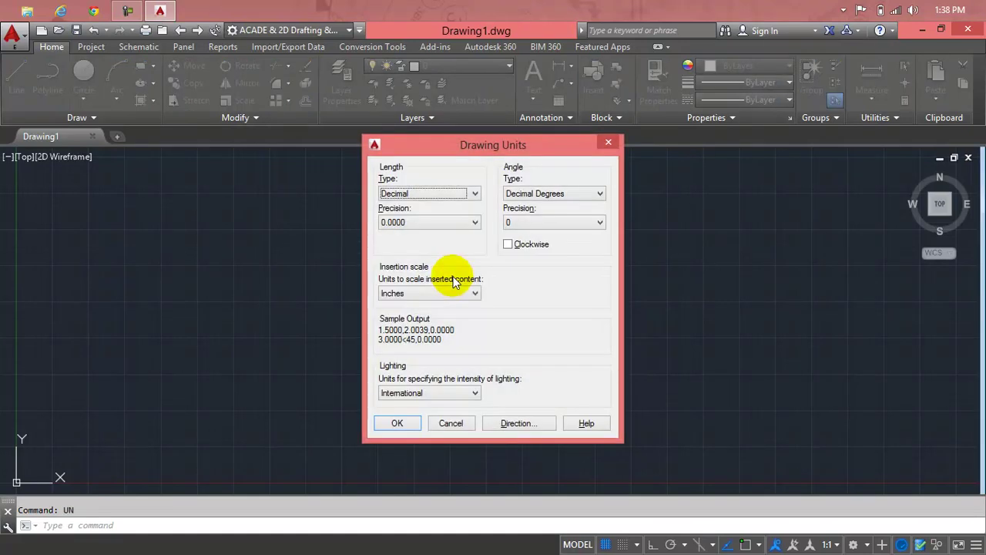
pyautogui.click(460, 192)
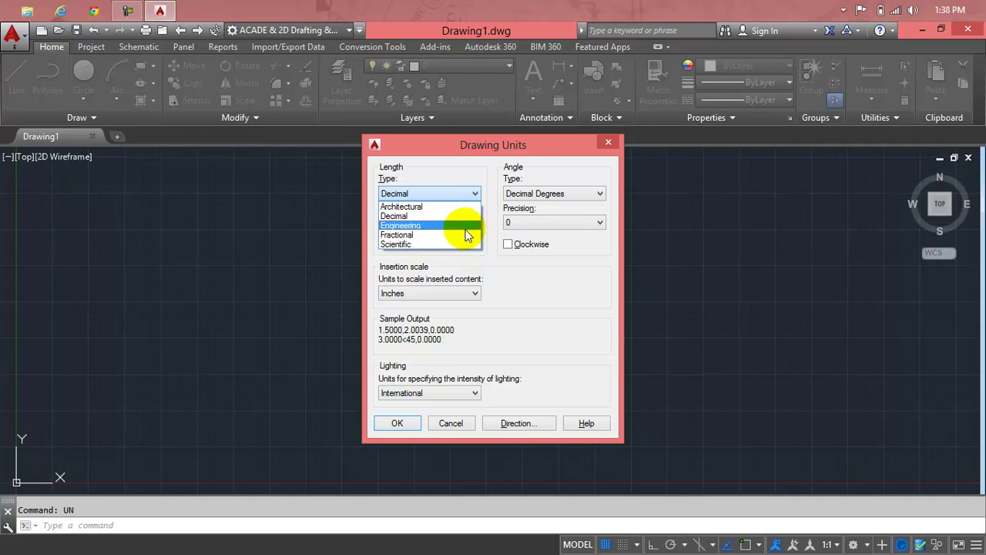
pyautogui.click(465, 228)
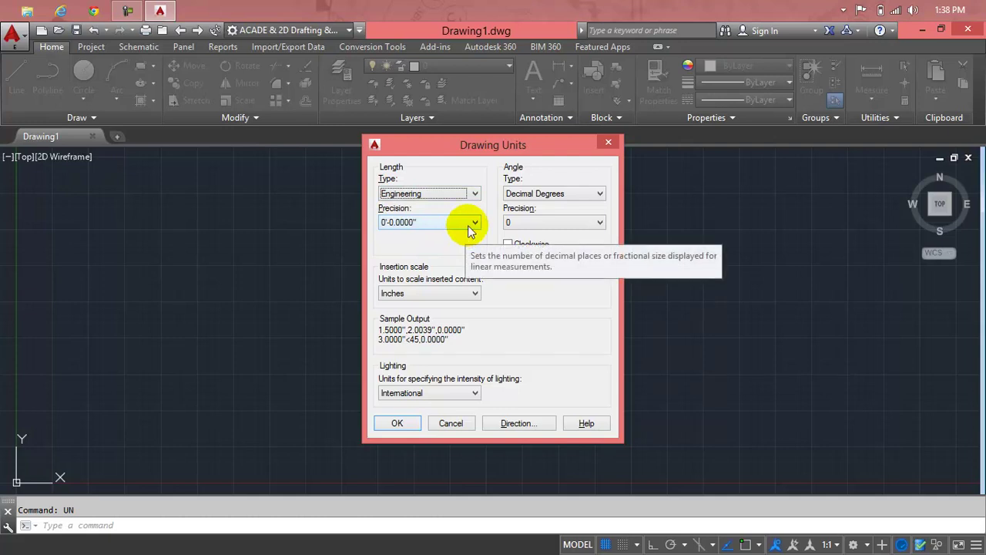
pyautogui.click(470, 224)
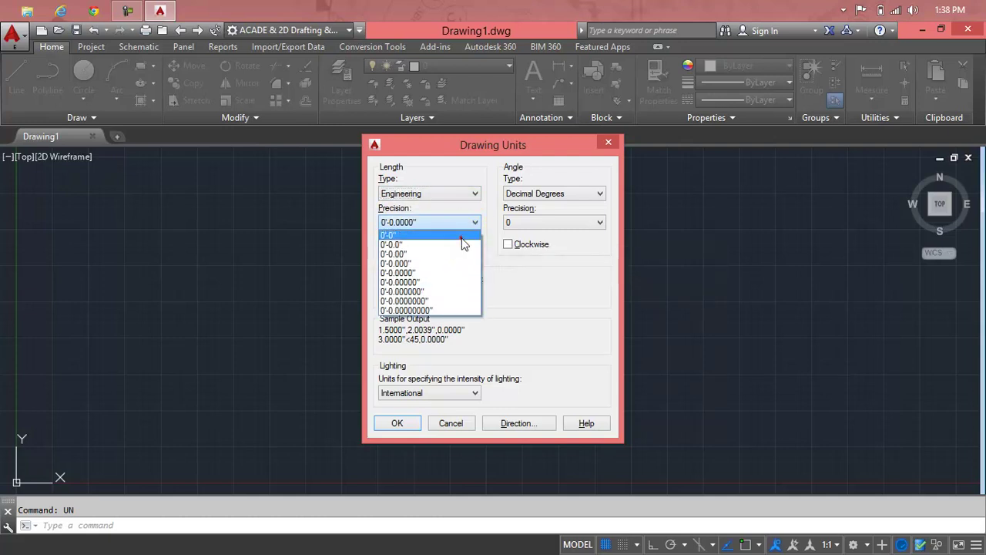
pyautogui.click(464, 240)
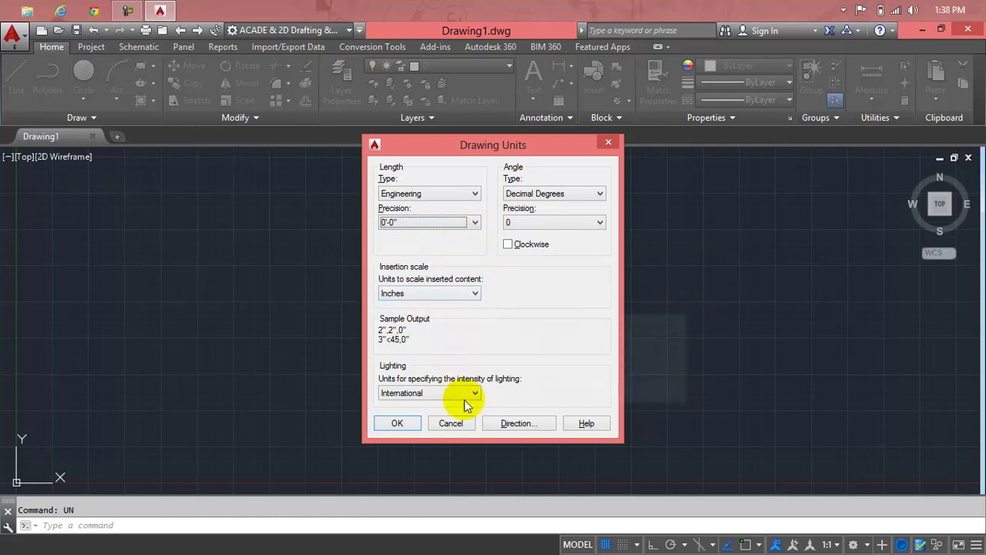
pyautogui.click(407, 429)
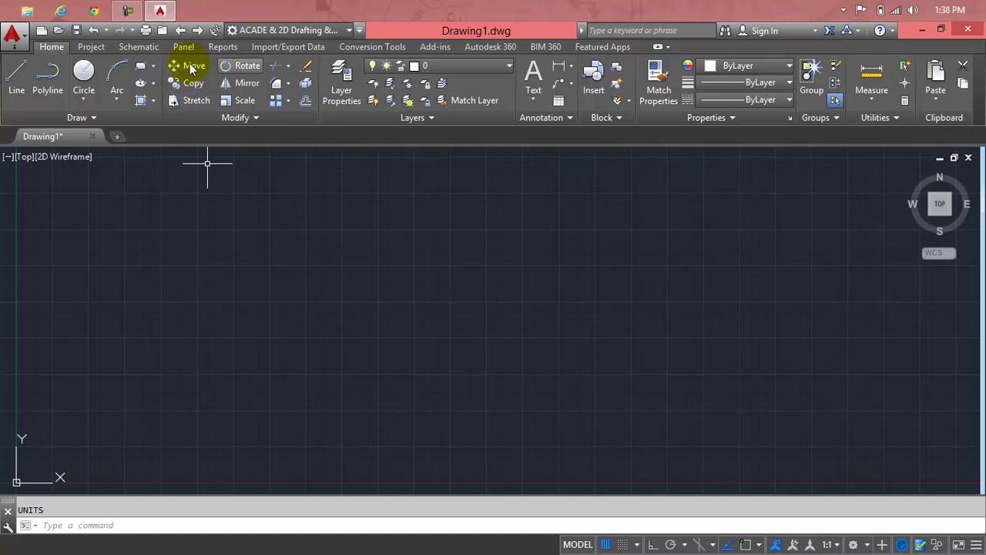
pyautogui.click(92, 47)
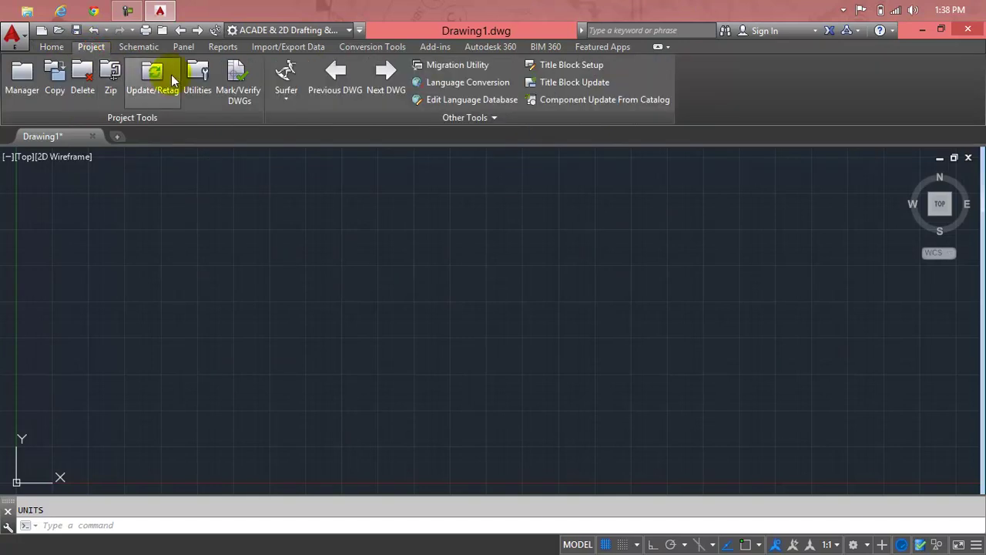
pyautogui.click(139, 47)
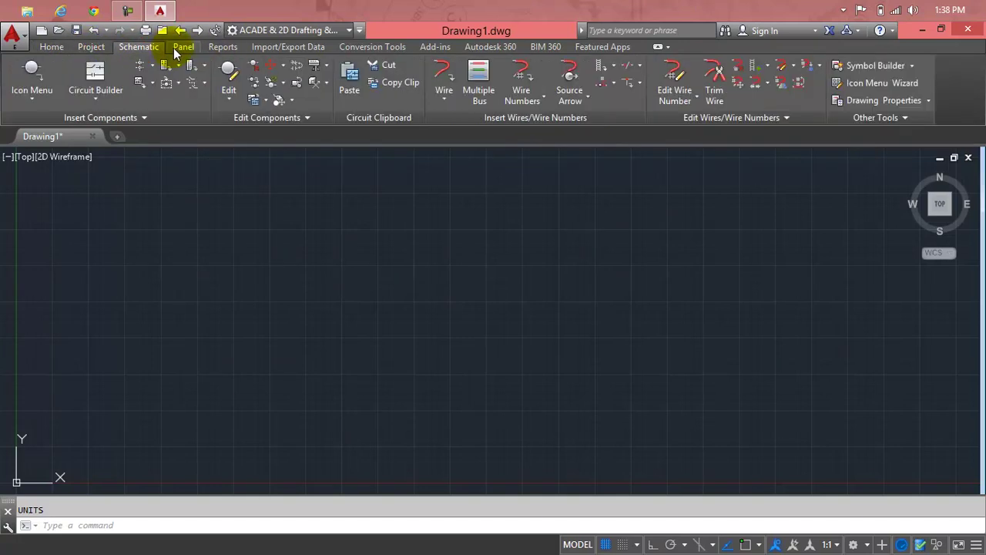
pyautogui.click(173, 47)
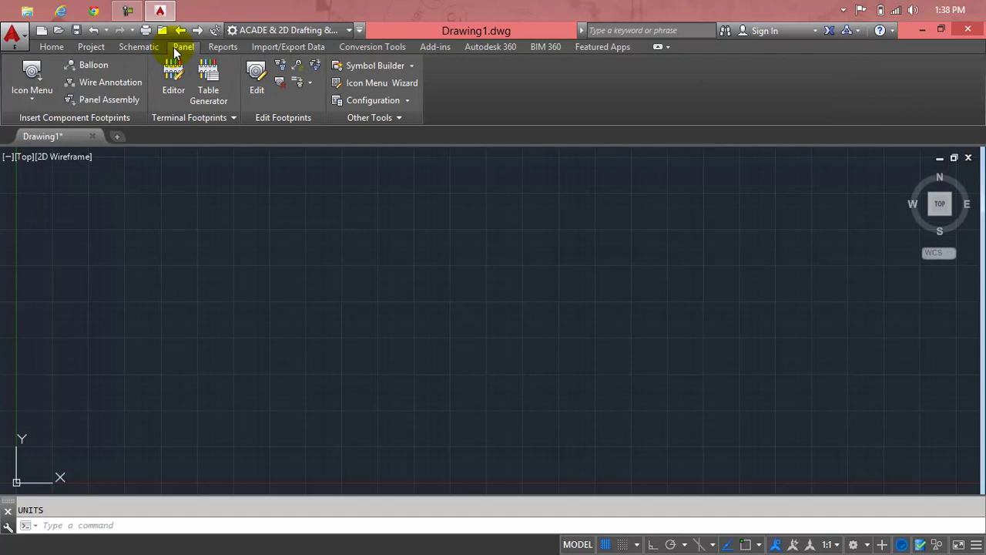
pyautogui.click(150, 48)
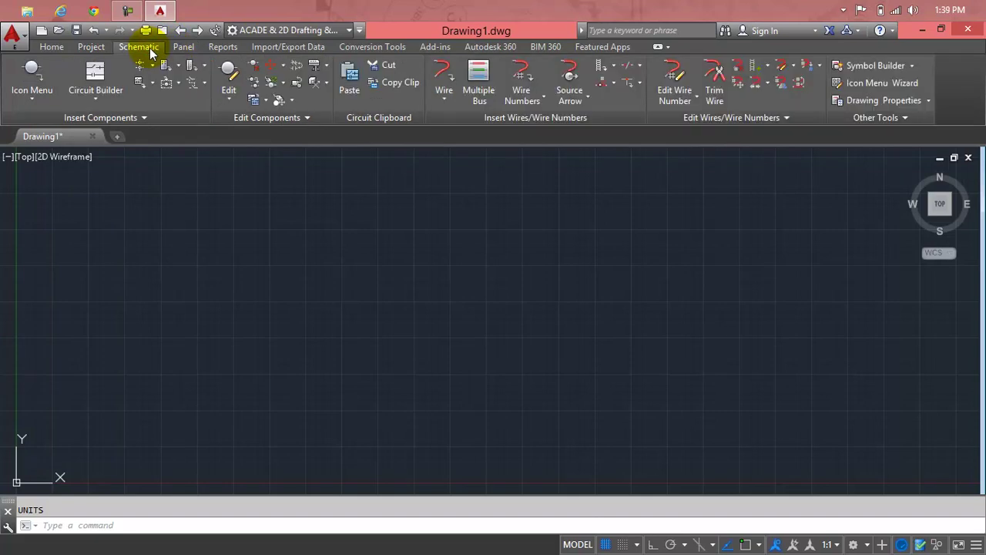
pyautogui.click(98, 47)
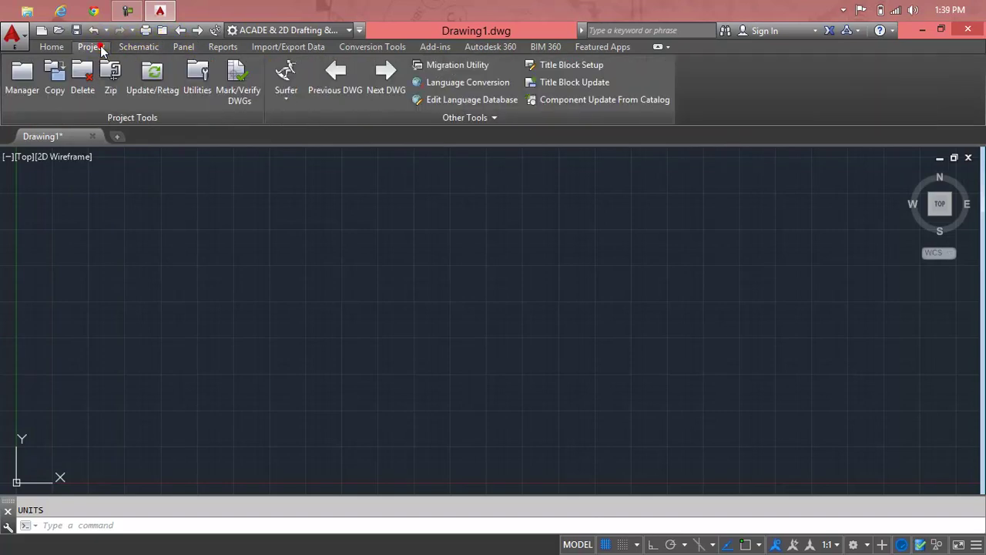
pyautogui.click(37, 48)
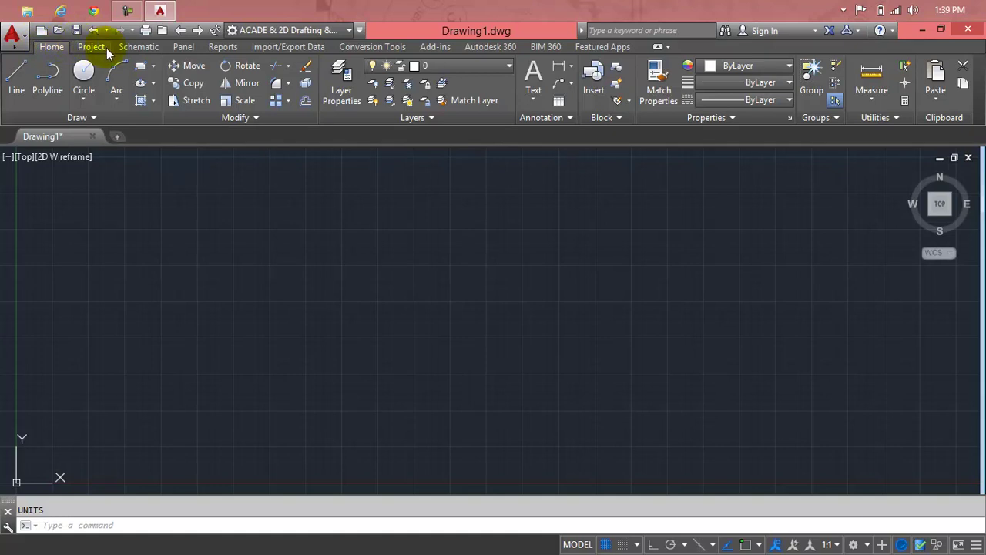
pyautogui.click(879, 100)
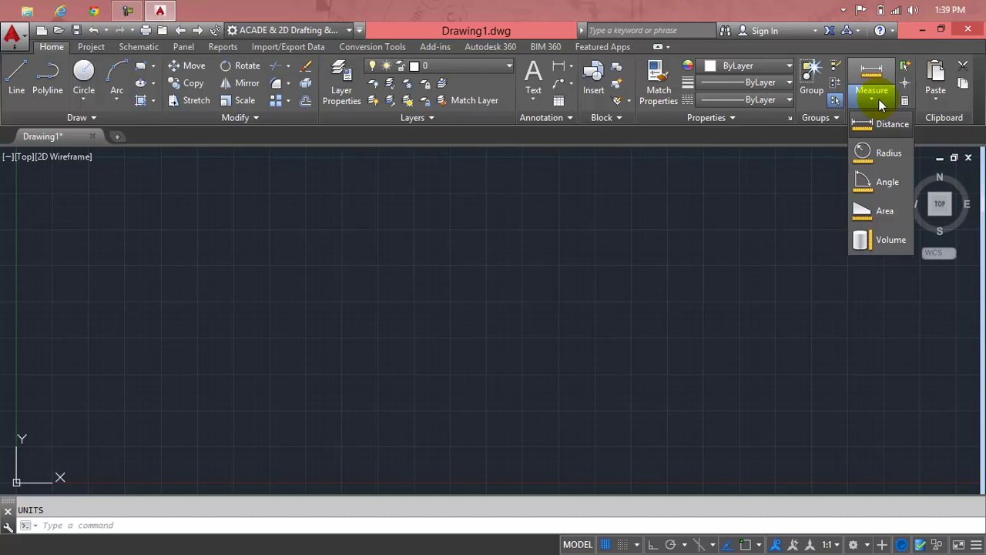
pyautogui.click(880, 100)
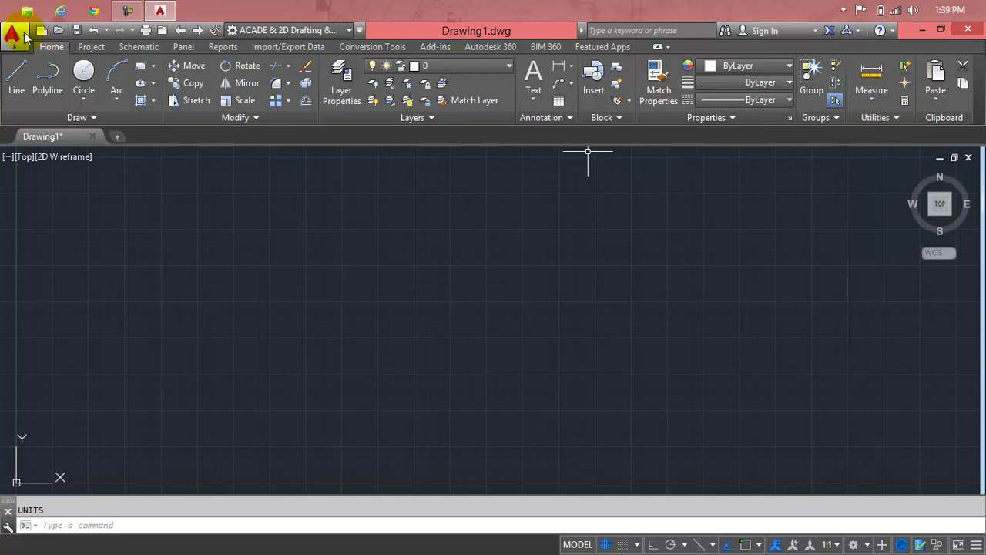
# Step: Find the Units command in the CUI window and add it to the Quick Access Toolbar
pyautogui.click(358, 29)
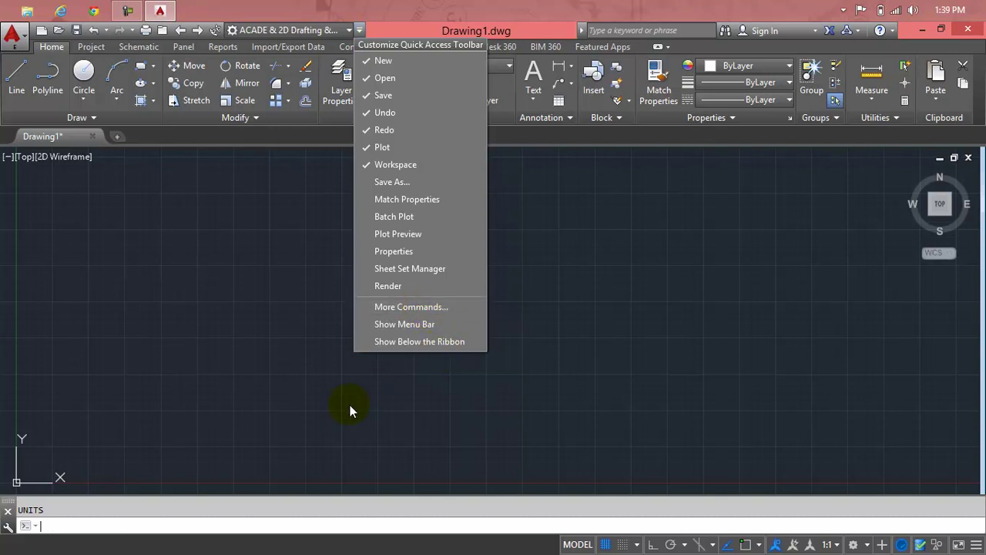
pyautogui.click(414, 324)
pyautogui.click(433, 312)
pyautogui.click(359, 133)
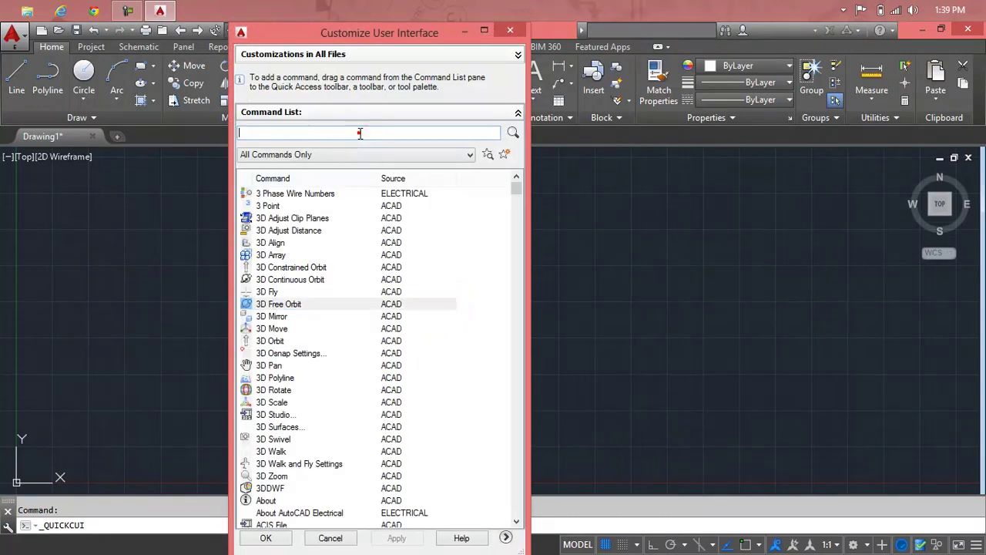
pyautogui.write('unit')
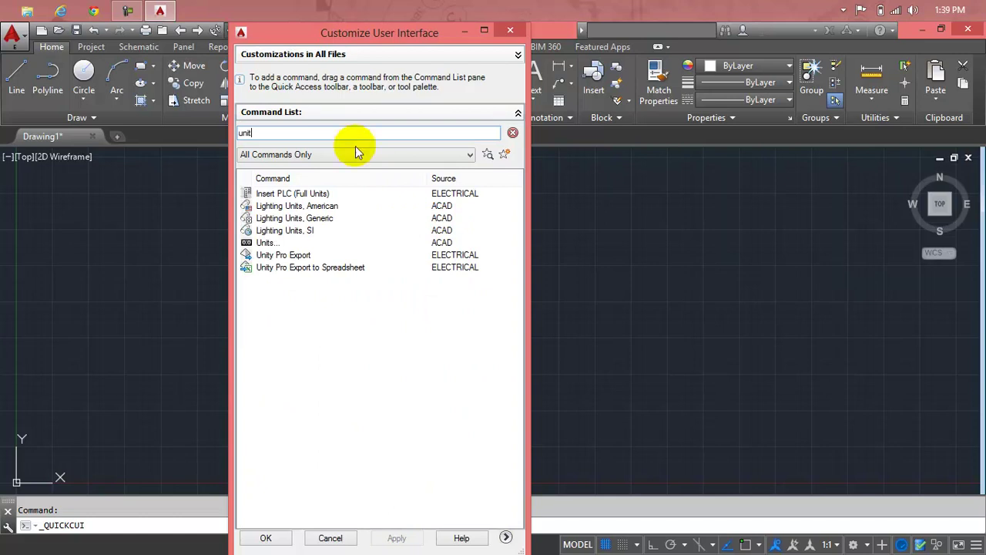
pyautogui.click(332, 243)
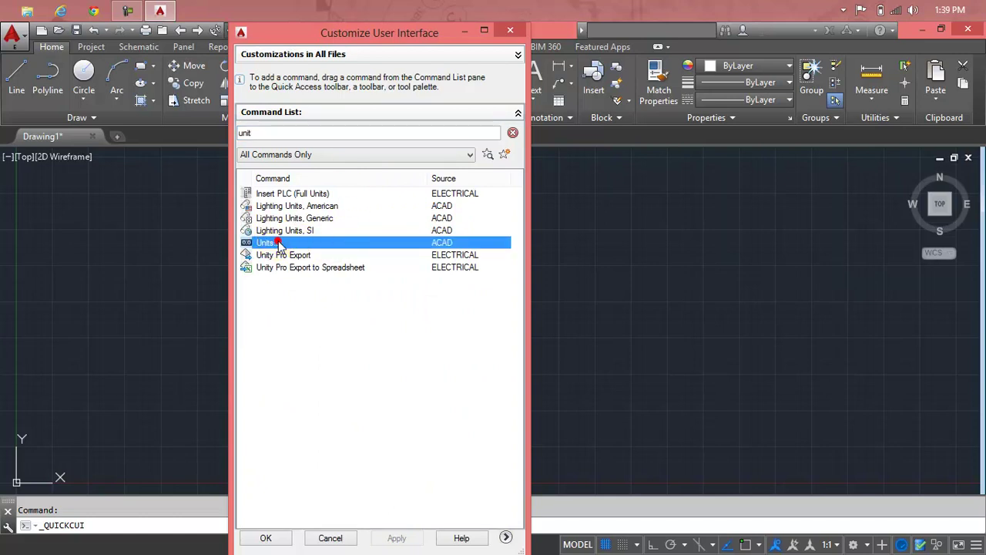
pyautogui.moveTo(281, 245); pyautogui.dragTo(194, 39)
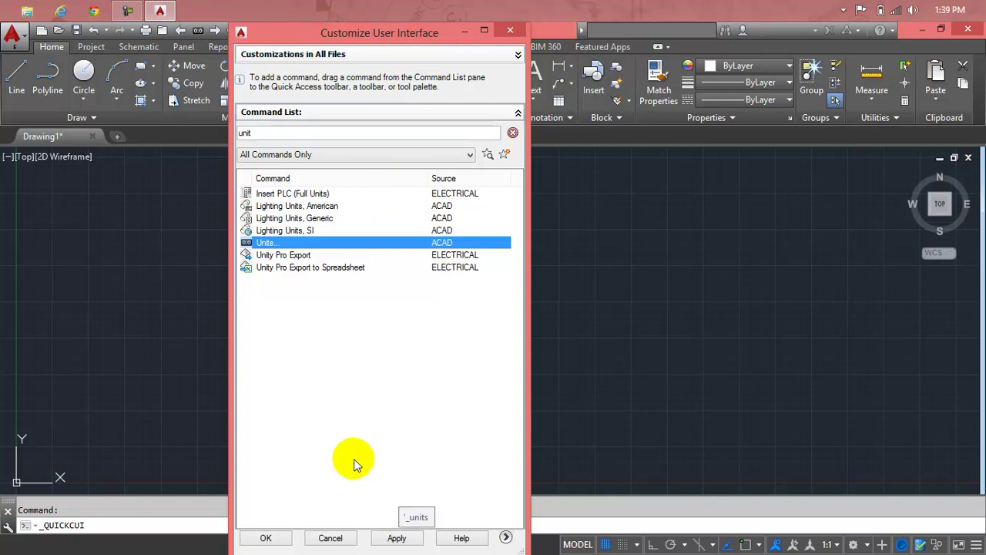
# Step: Close the CUI window, always discarding unsaved changes
pyautogui.click(511, 29)
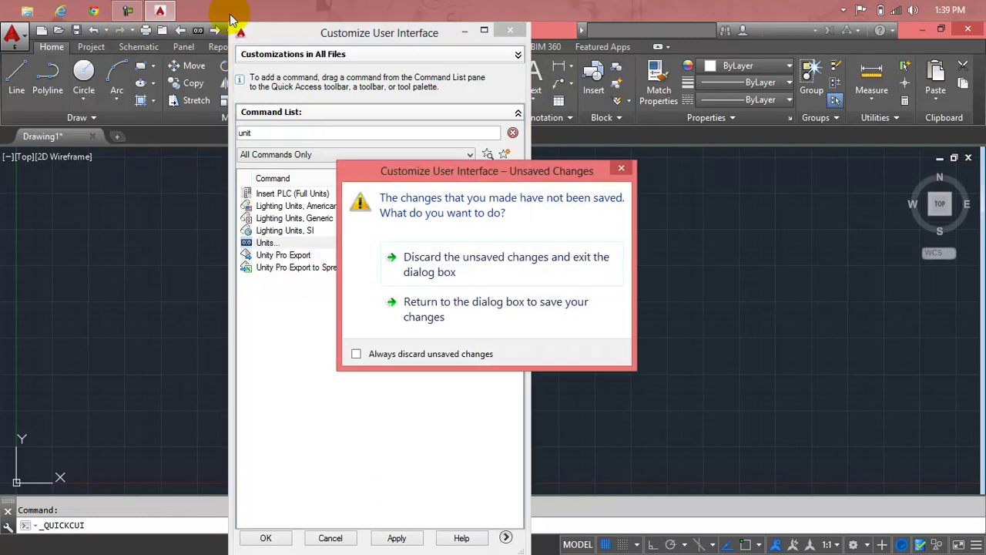
pyautogui.click(408, 355)
pyautogui.click(460, 279)
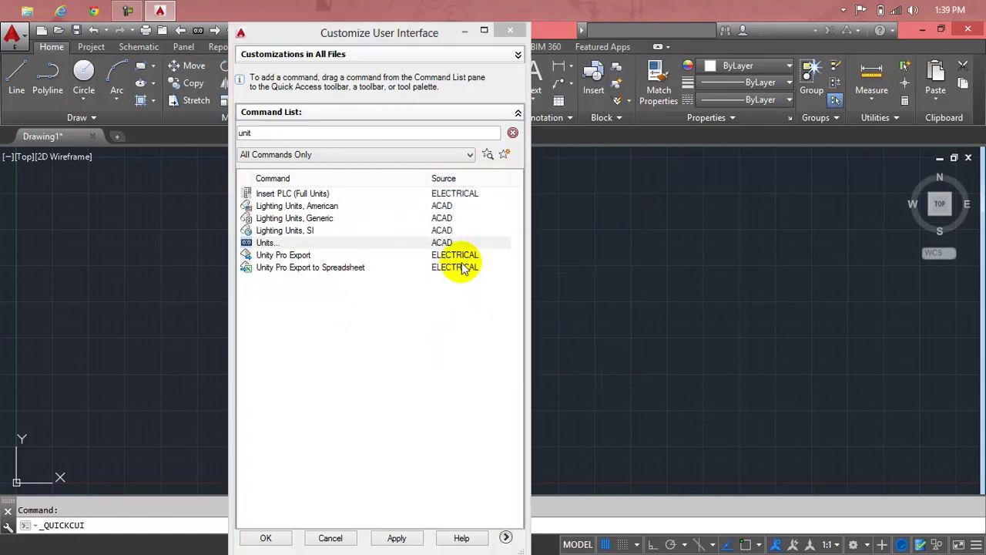
# Step: Check Drawing Units from the new shortcut, then remove the Units shortcut from the toolbar
pyautogui.click(198, 32)
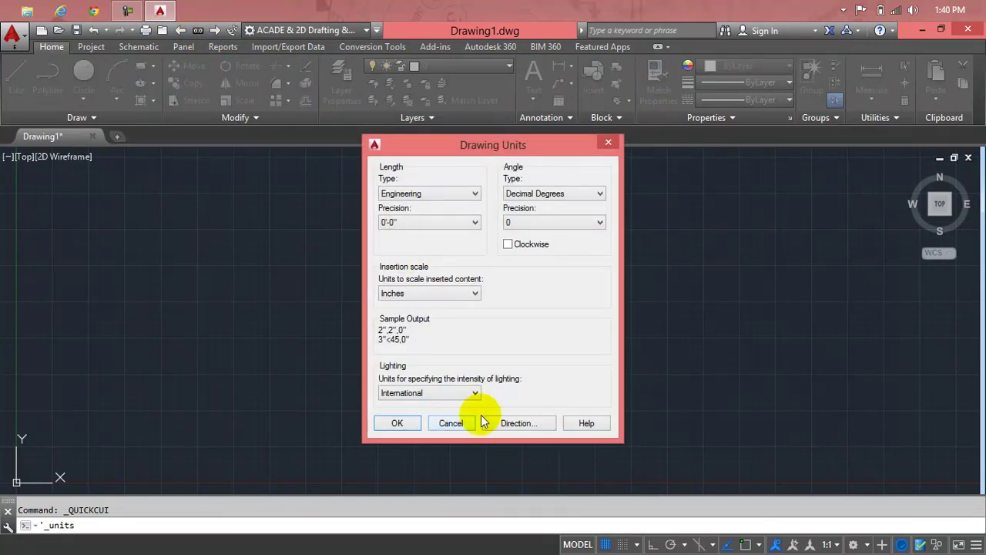
pyautogui.click(608, 142)
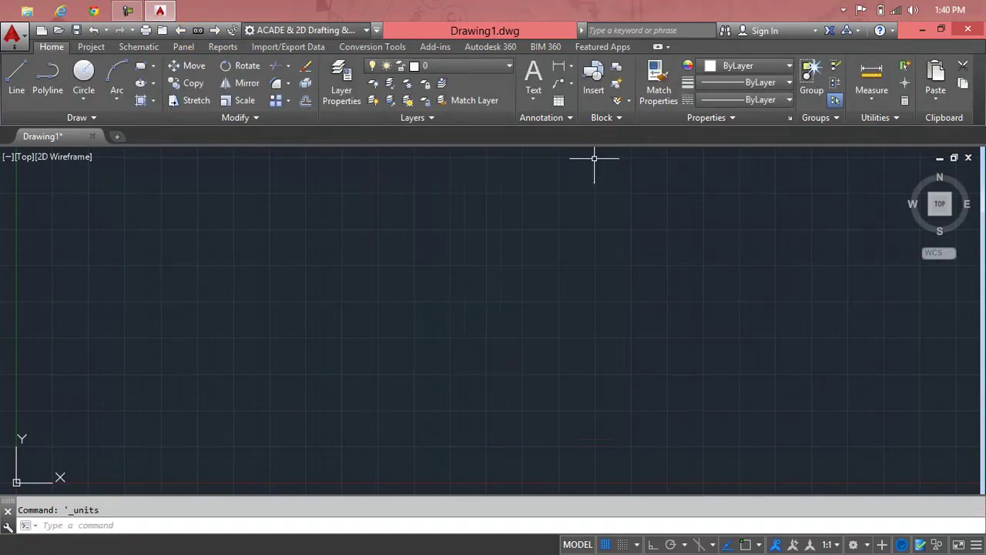
pyautogui.rightClick(197, 32)
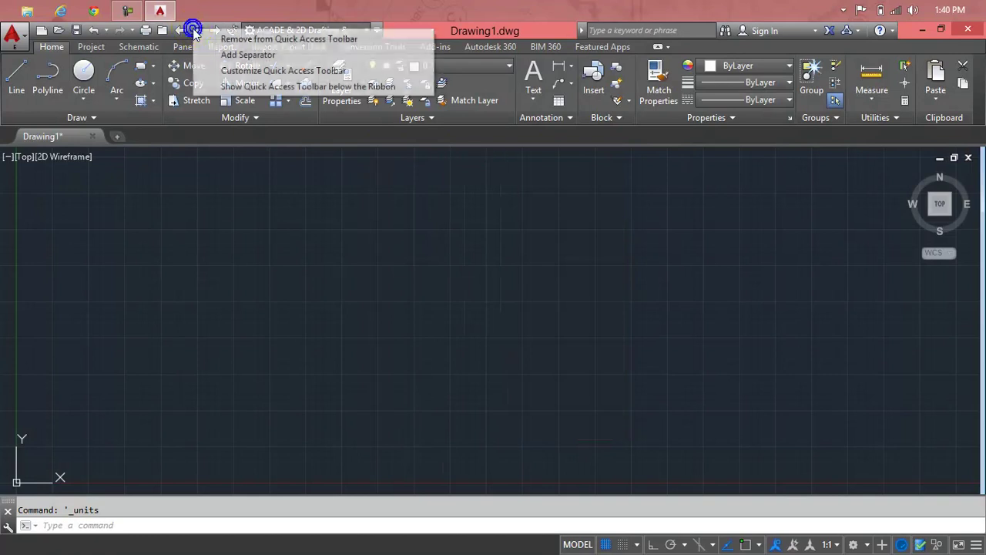
pyautogui.click(227, 39)
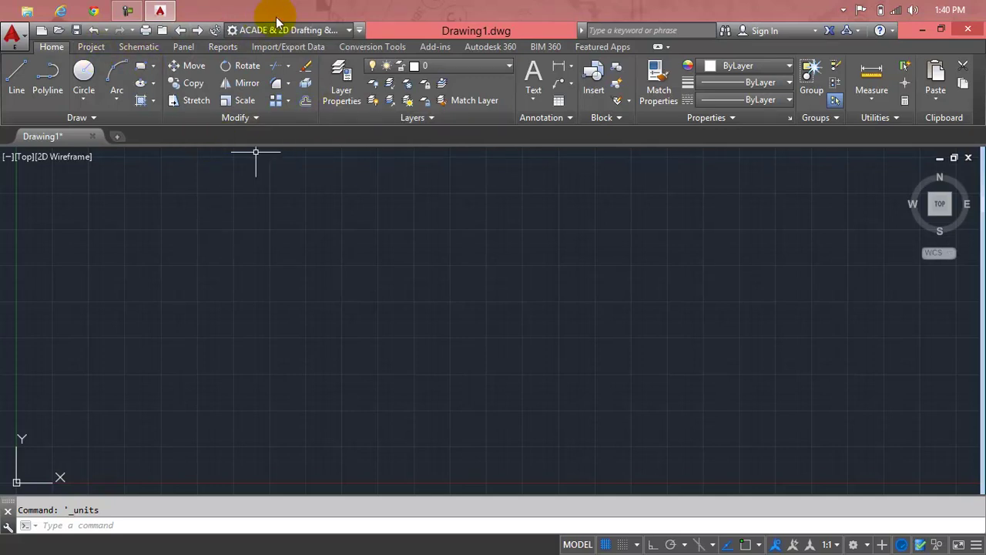
# Step: Show the classic menu bar and review Drawing Units through Format > Units
pyautogui.click(358, 31)
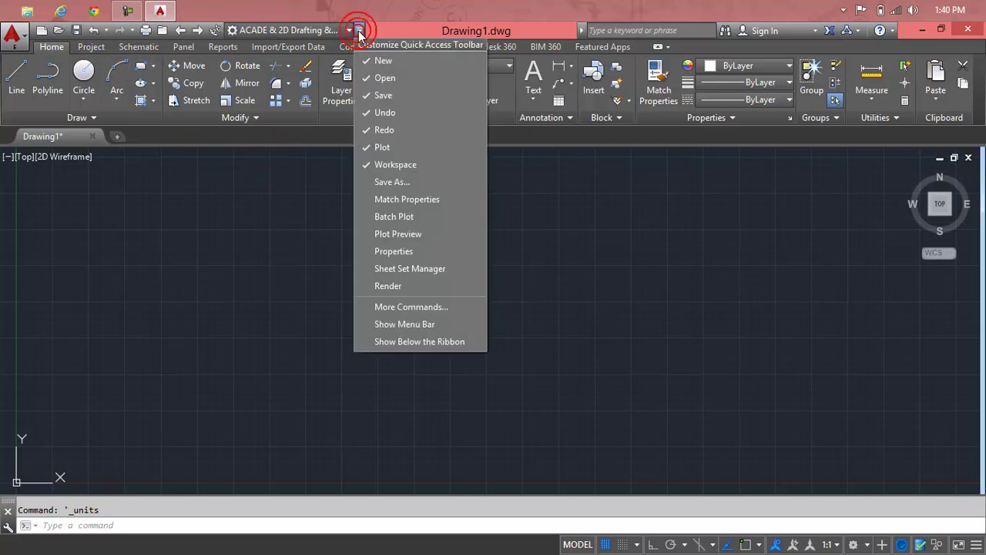
pyautogui.click(390, 324)
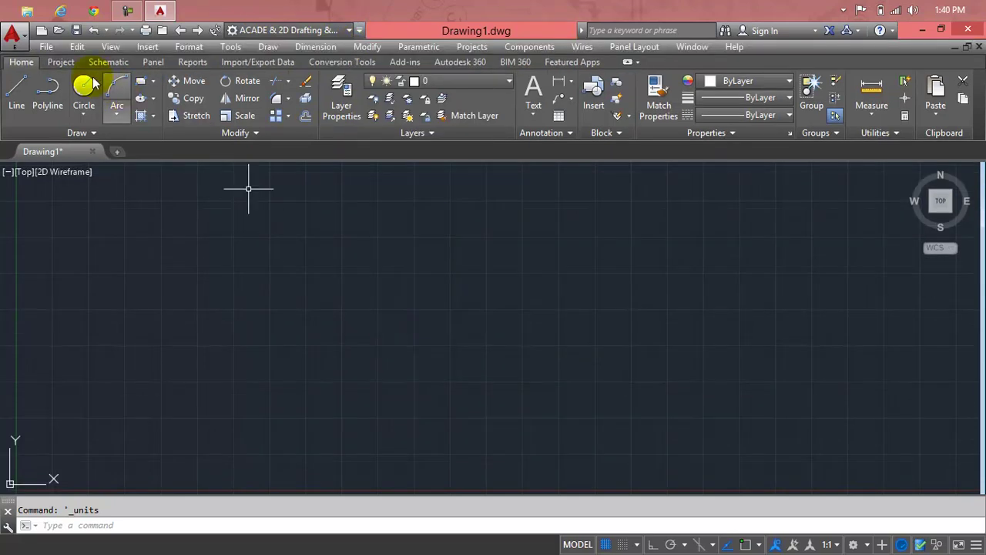
pyautogui.click(196, 55)
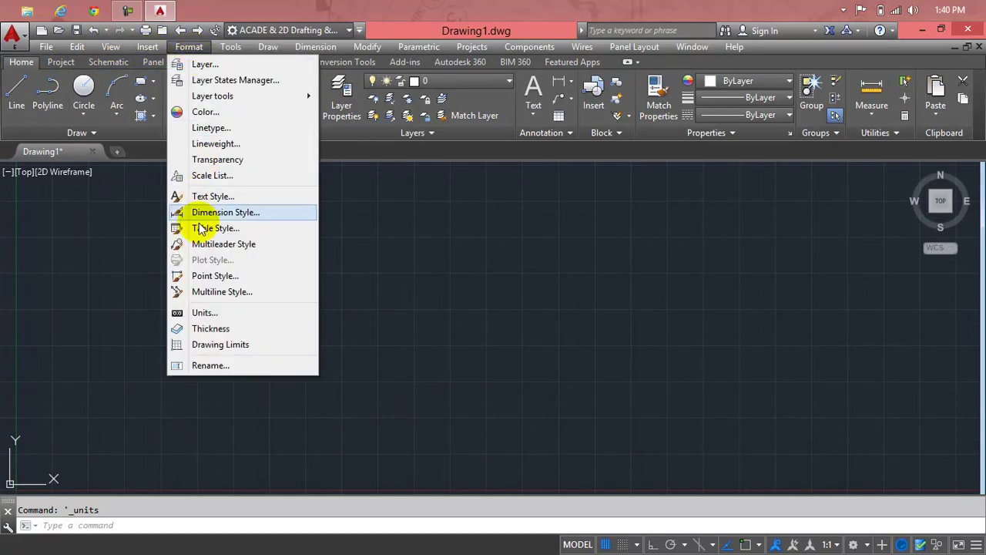
pyautogui.click(198, 313)
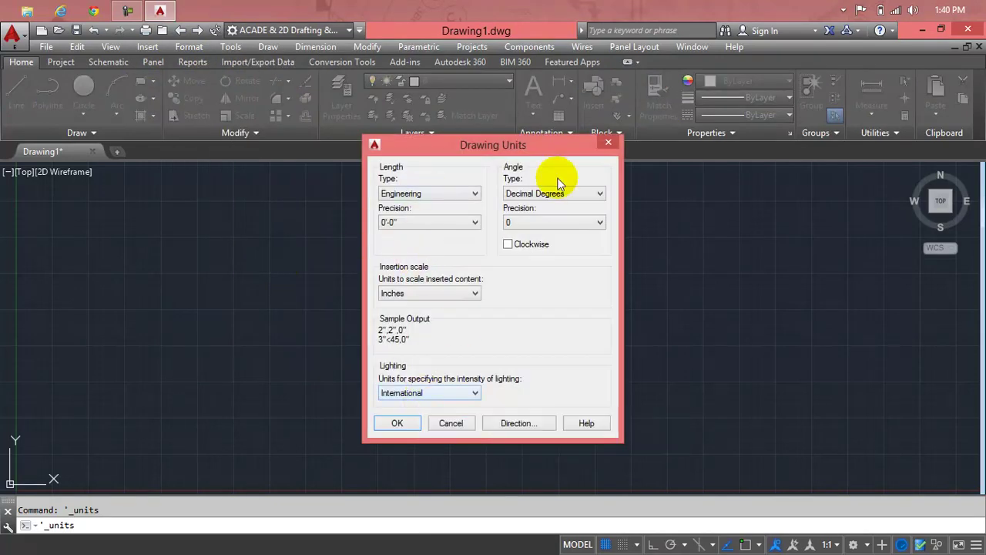
pyautogui.click(608, 144)
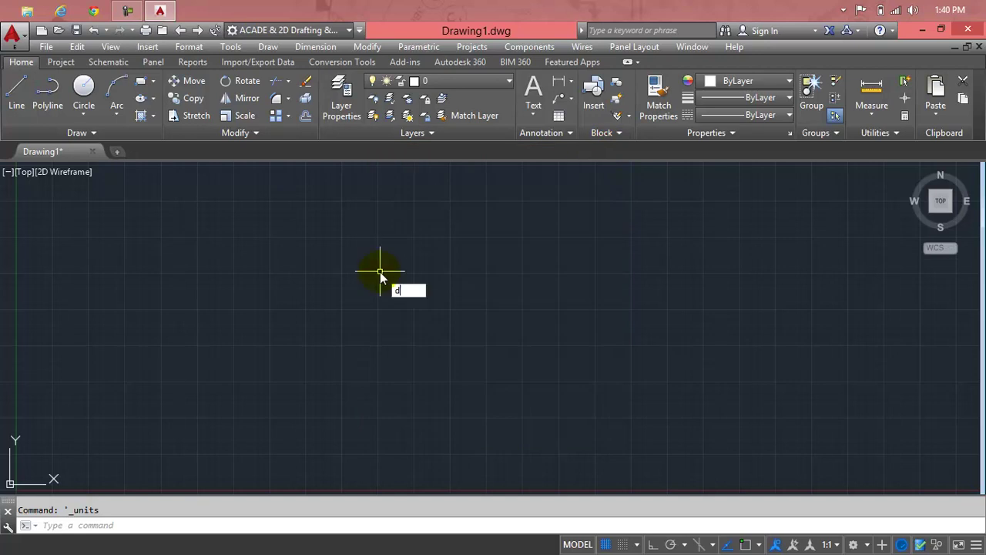
# Step: Use the D command to edit the Standard dimension style's Primary Units
pyautogui.write('D')
pyautogui.press('Return')
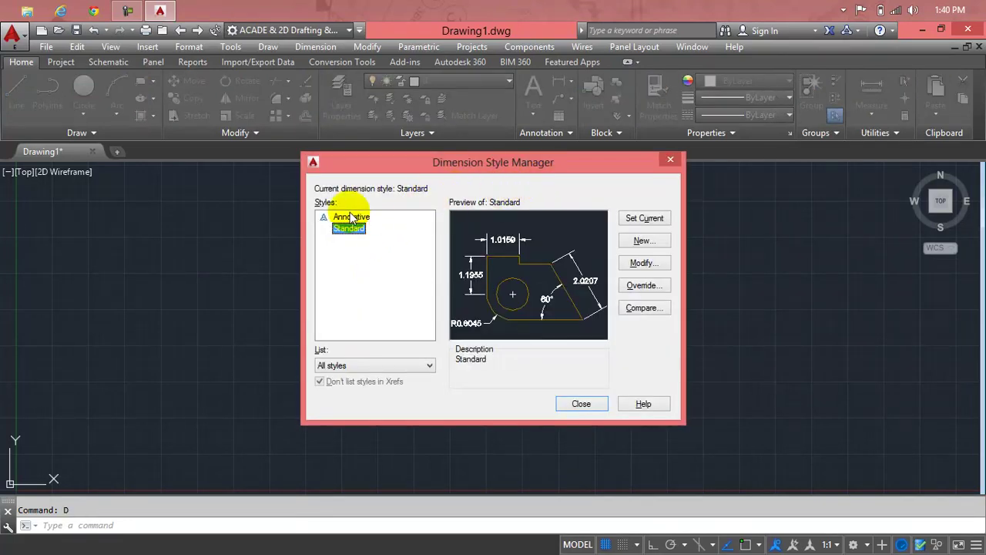
pyautogui.click(650, 264)
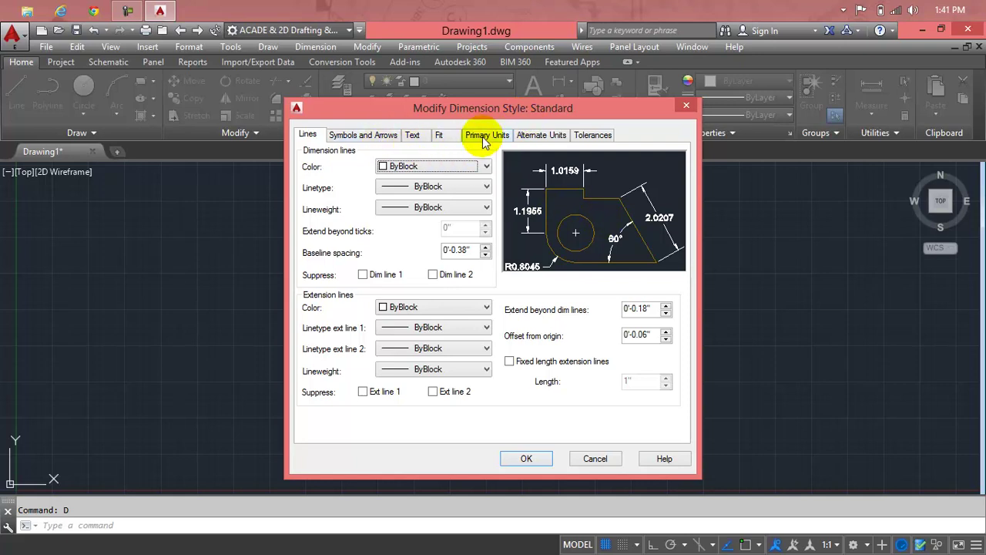
pyautogui.click(484, 143)
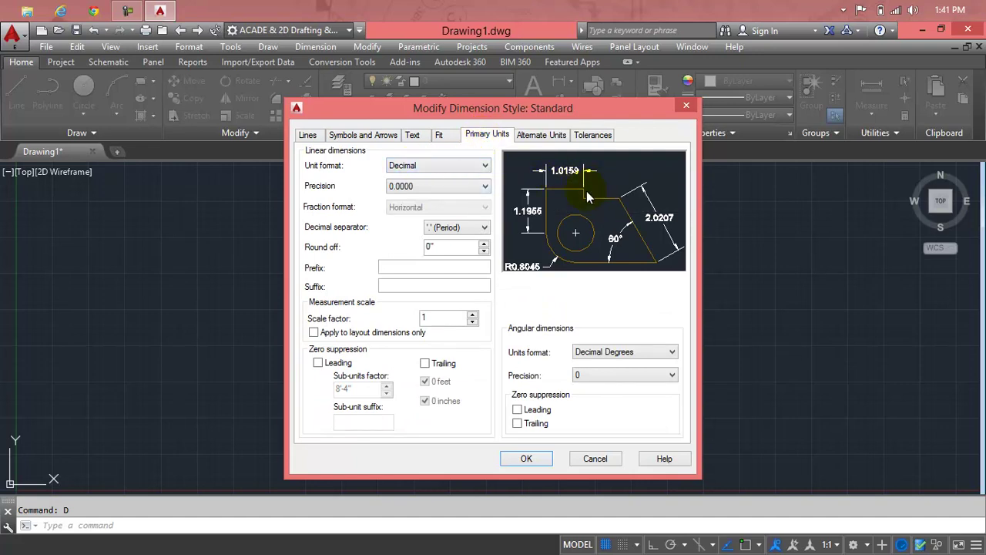
# Step: Give Standard Engineering linear units at 0'-0" precision, make it current, and close
pyautogui.click(463, 166)
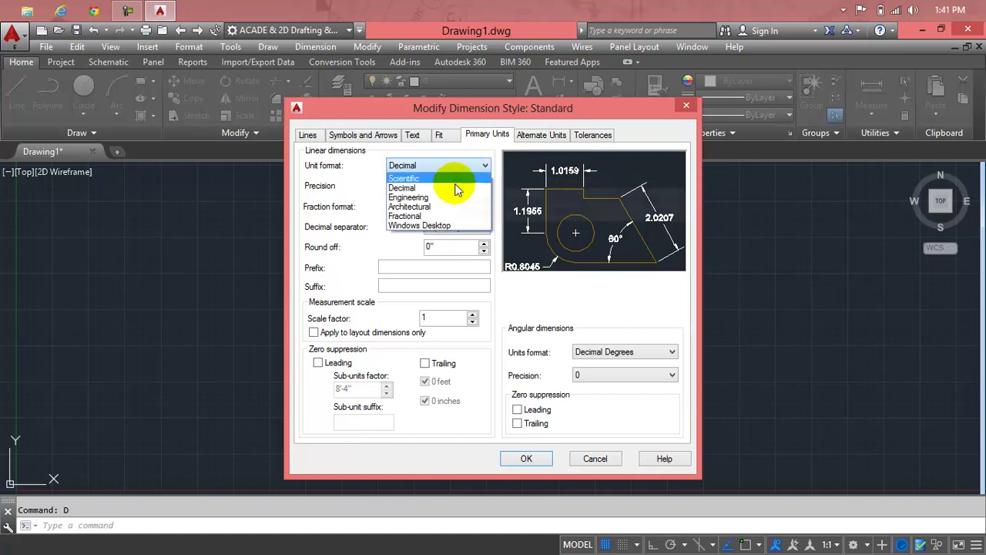
pyautogui.click(452, 198)
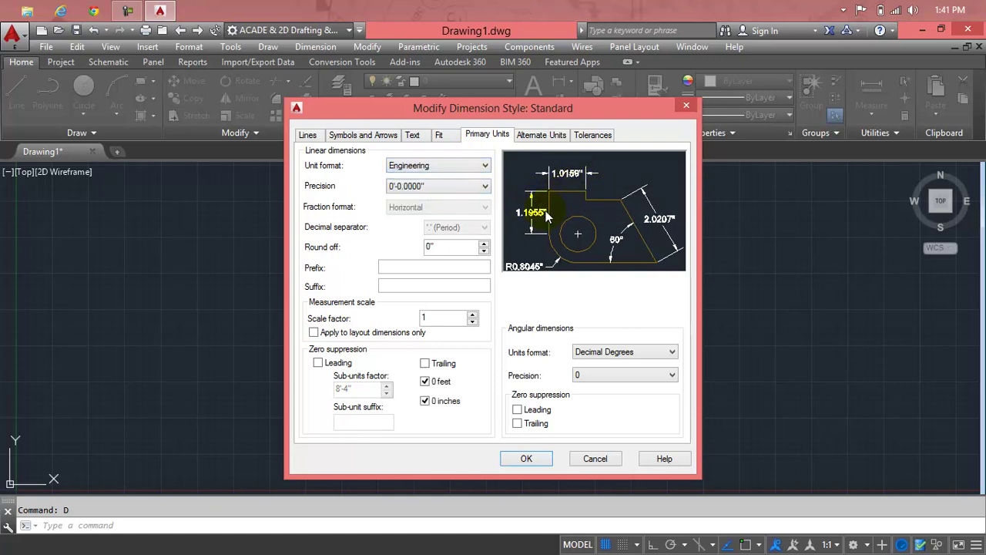
pyautogui.click(441, 184)
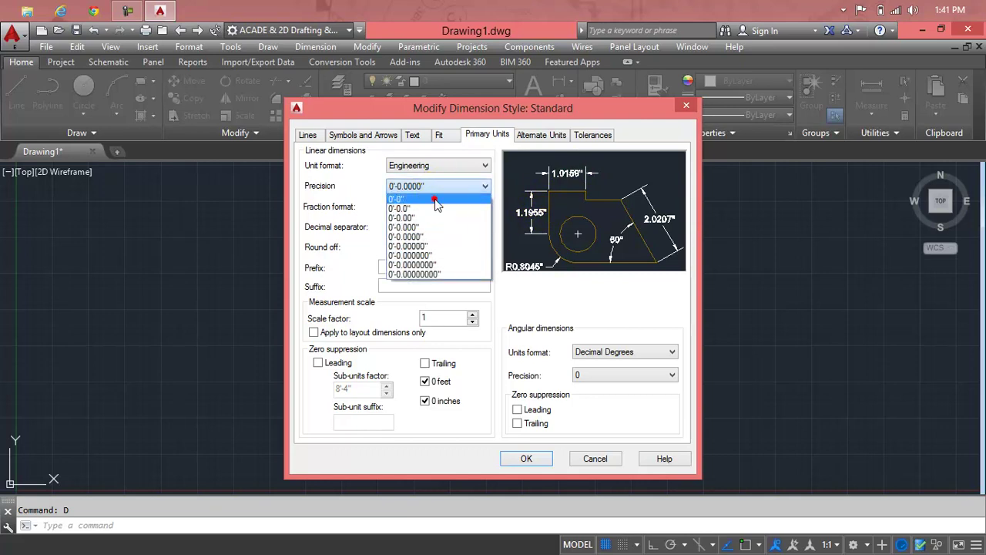
pyautogui.click(435, 198)
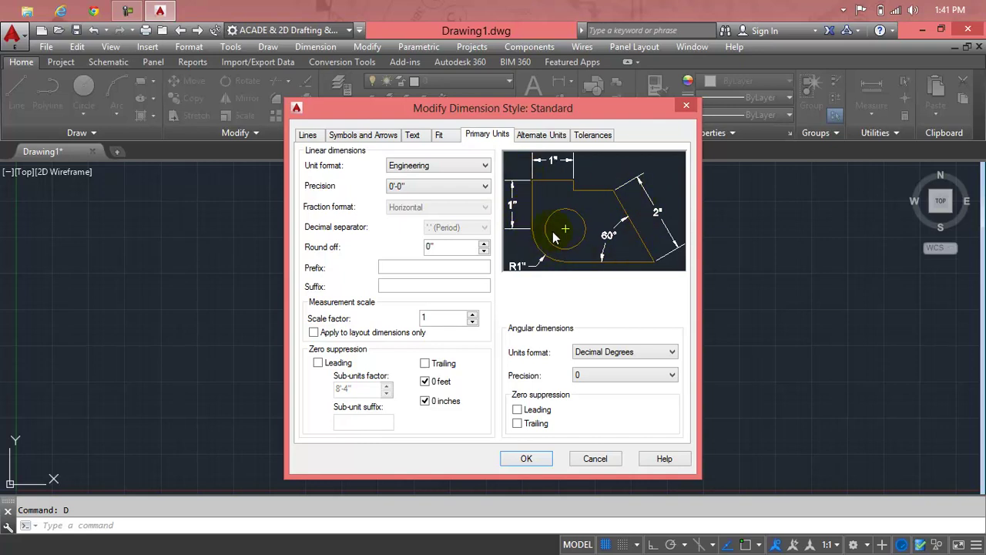
pyautogui.click(530, 459)
pyautogui.click(659, 218)
pyautogui.click(583, 404)
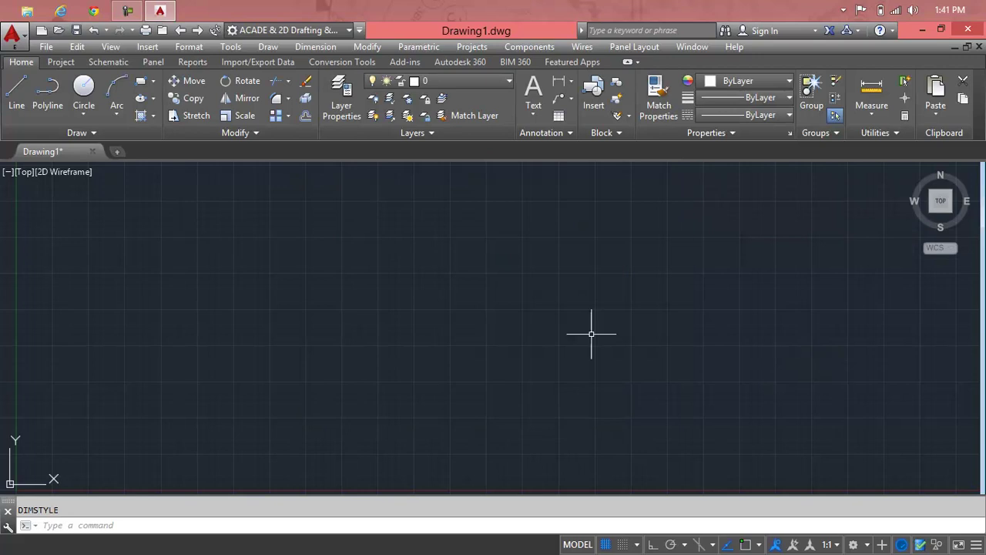
# Step: Reopen the Dimension Style Manager from the dimension commands list and close it
pyautogui.click(325, 47)
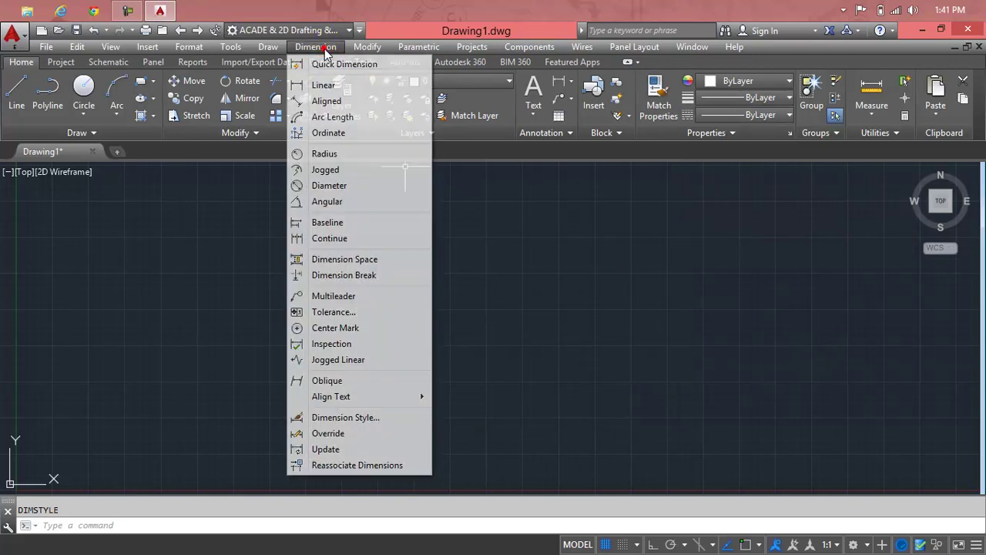
pyautogui.click(377, 417)
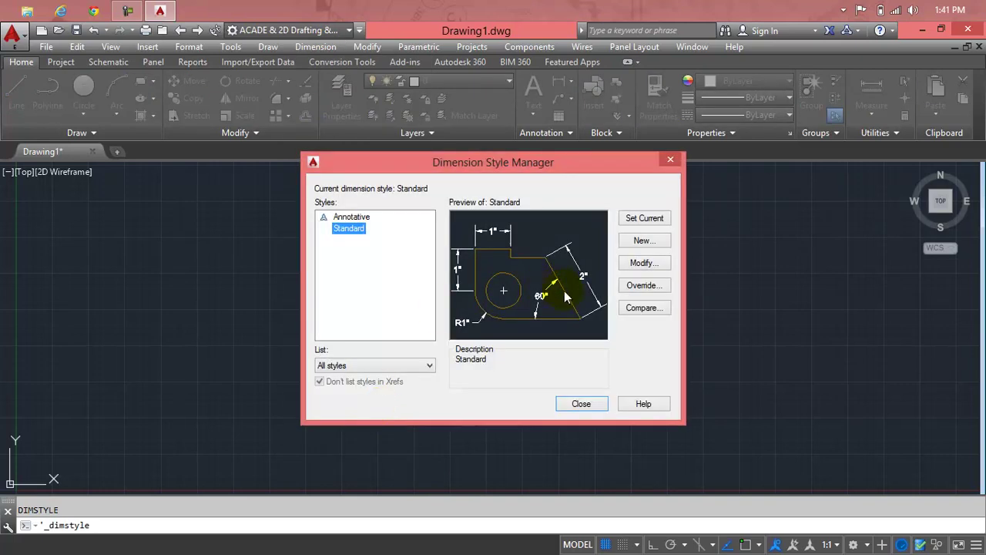
pyautogui.click(670, 160)
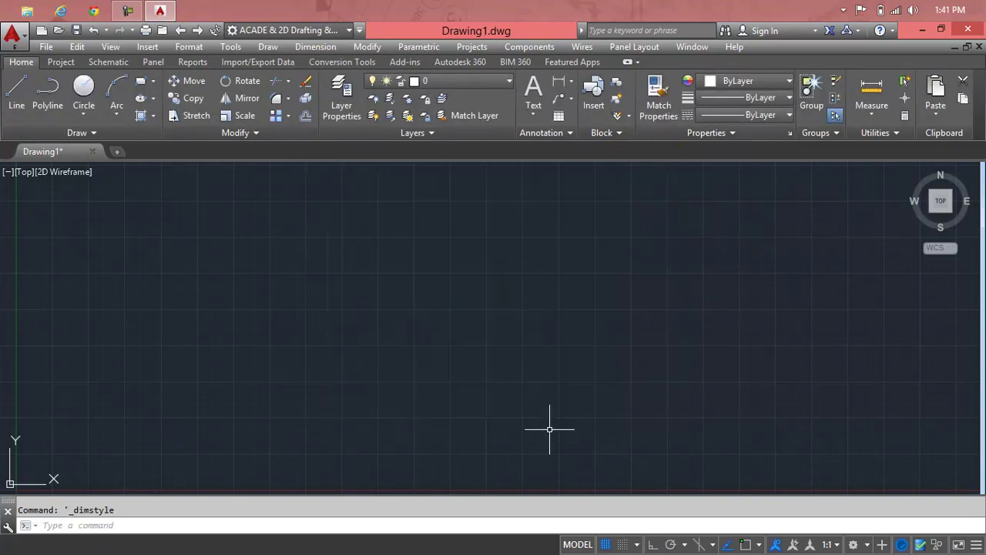
# Step: Browse the Project, Schematic and Panel ribbon tabs and bring up the Workspace list
pyautogui.click(64, 63)
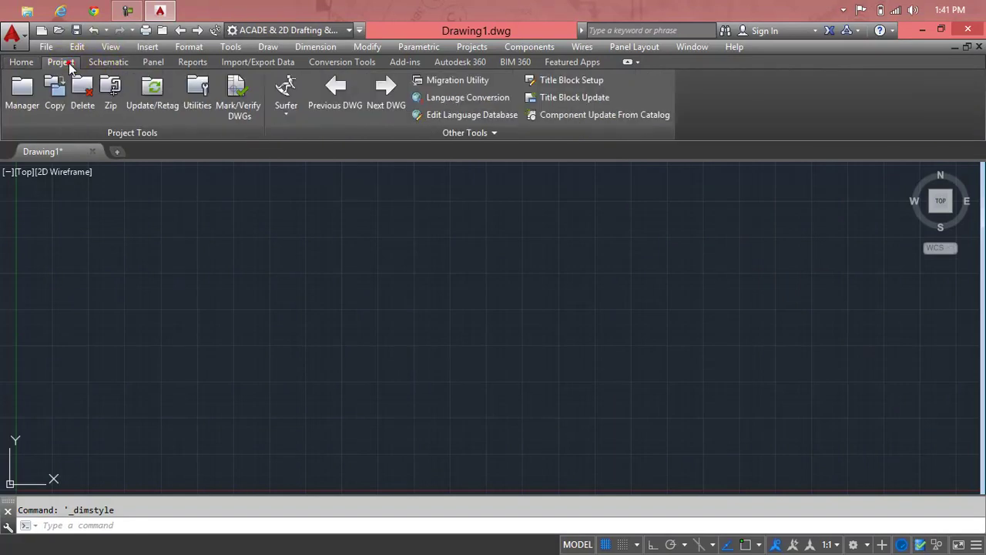
pyautogui.click(108, 62)
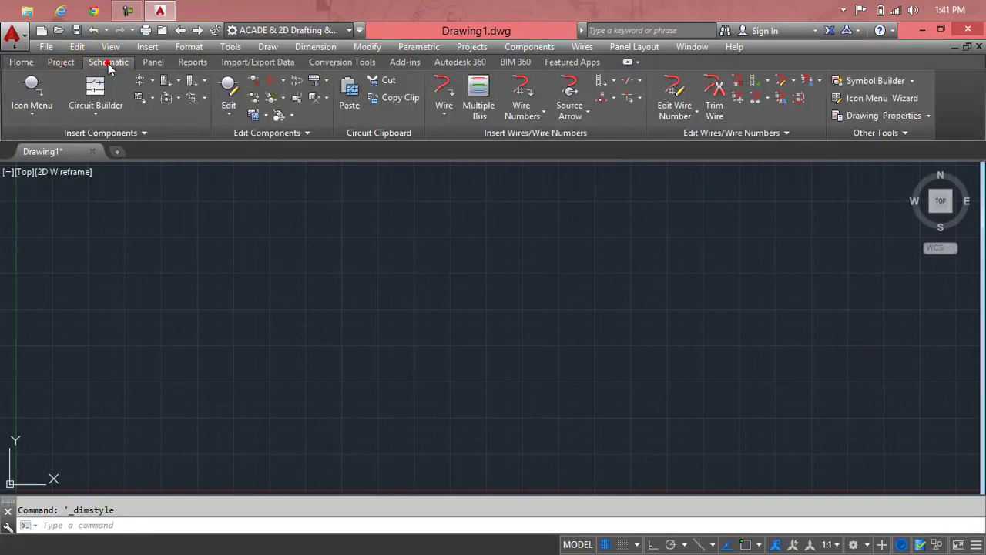
pyautogui.click(149, 62)
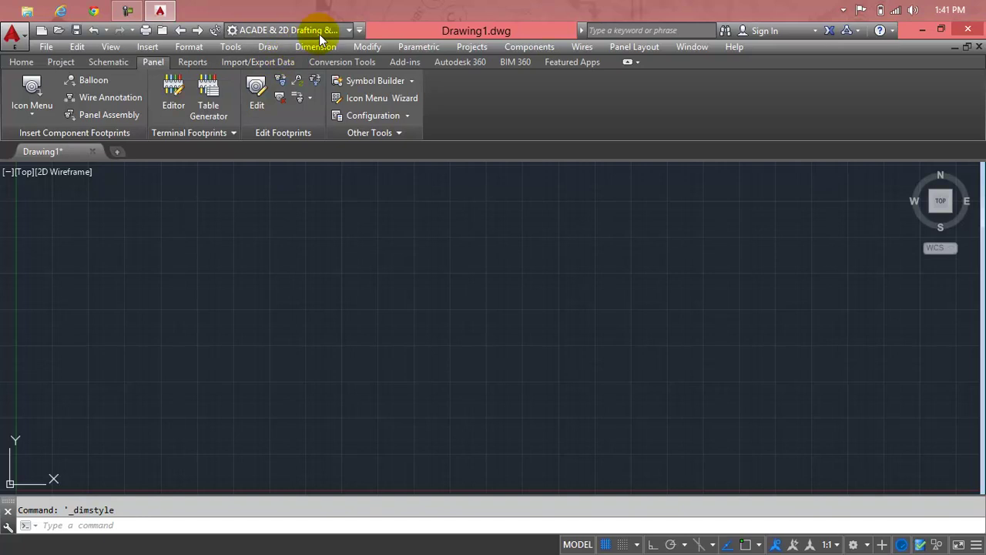
pyautogui.click(319, 32)
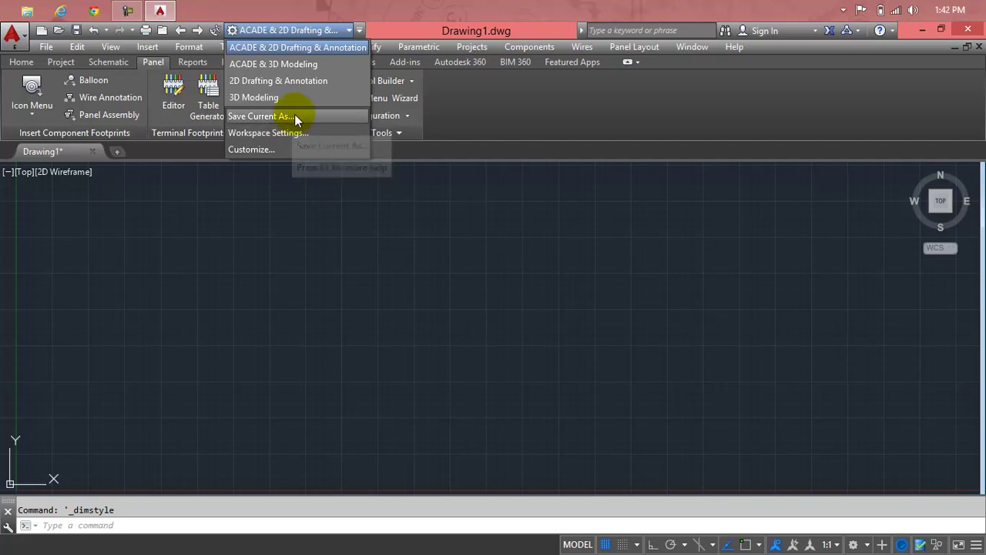
# Step: Switch to 2D Drafting & Annotation, verify the Standard dimension style, and add Workspace to Quick Access
pyautogui.click(305, 86)
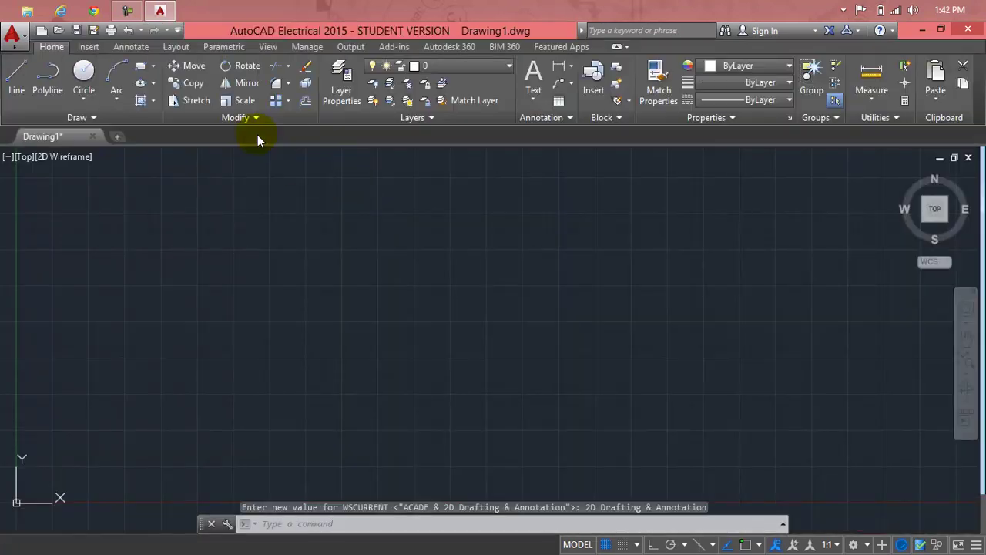
pyautogui.click(142, 51)
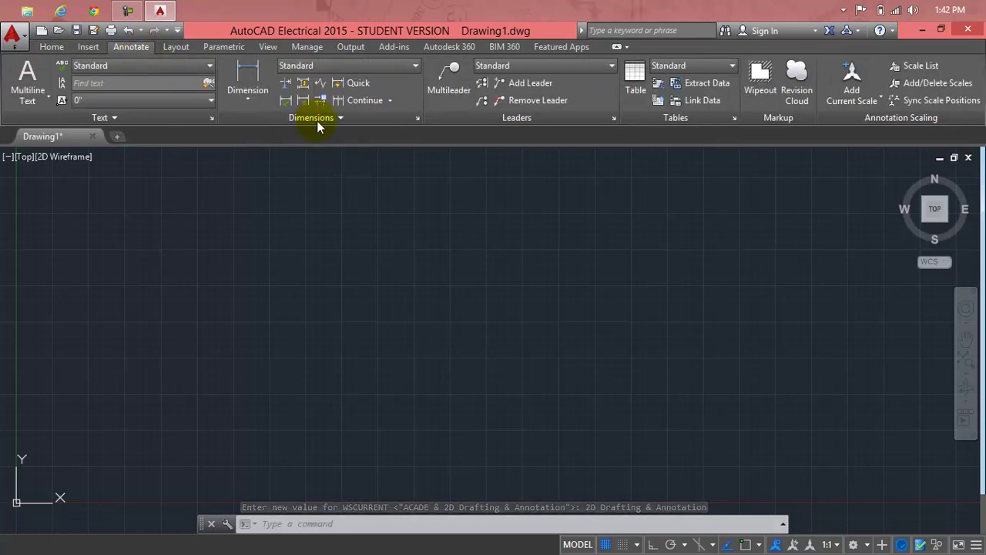
pyautogui.click(417, 118)
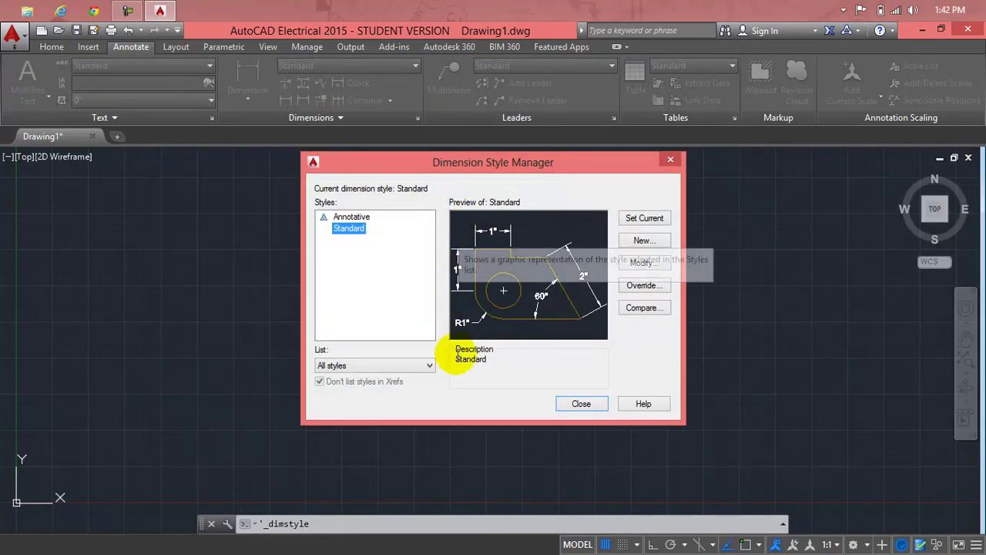
pyautogui.click(670, 160)
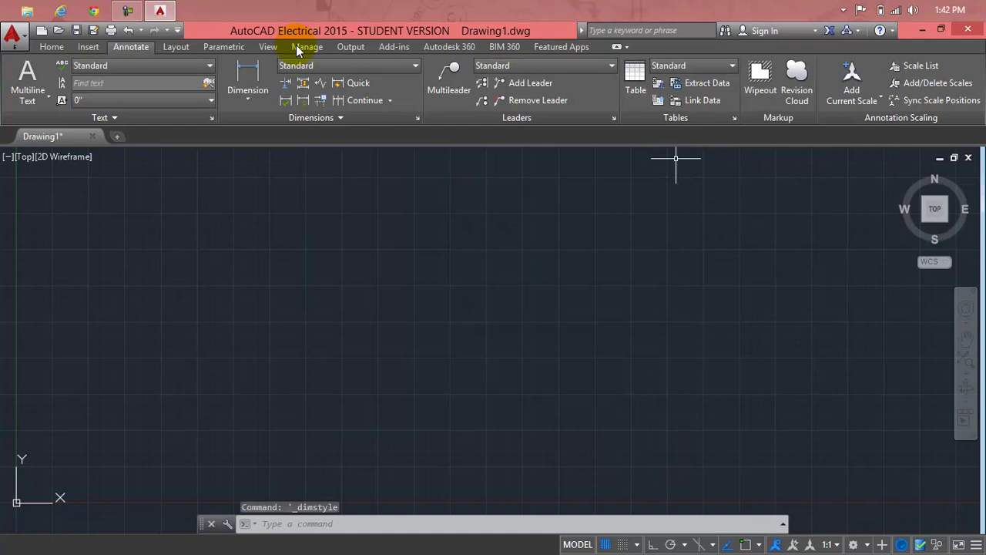
pyautogui.click(182, 37)
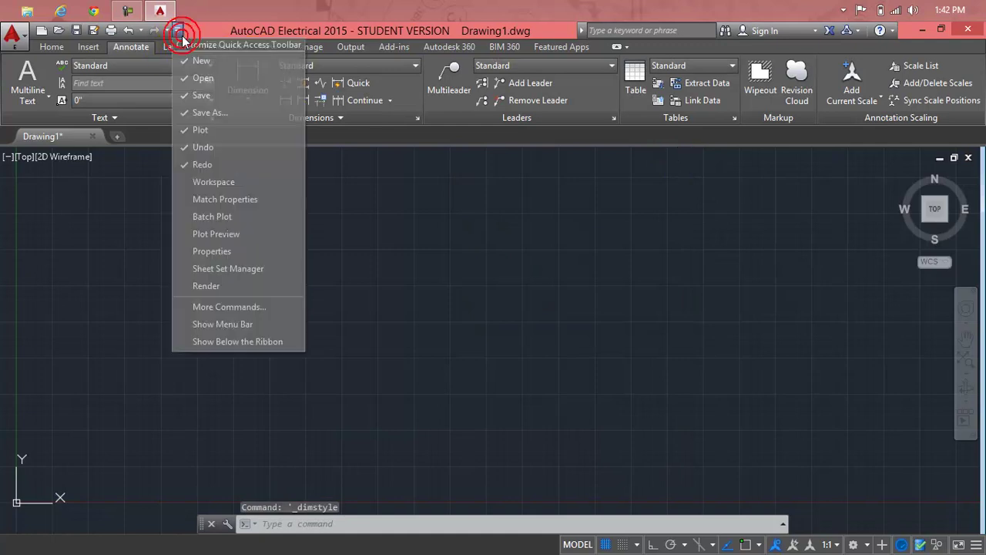
pyautogui.click(225, 183)
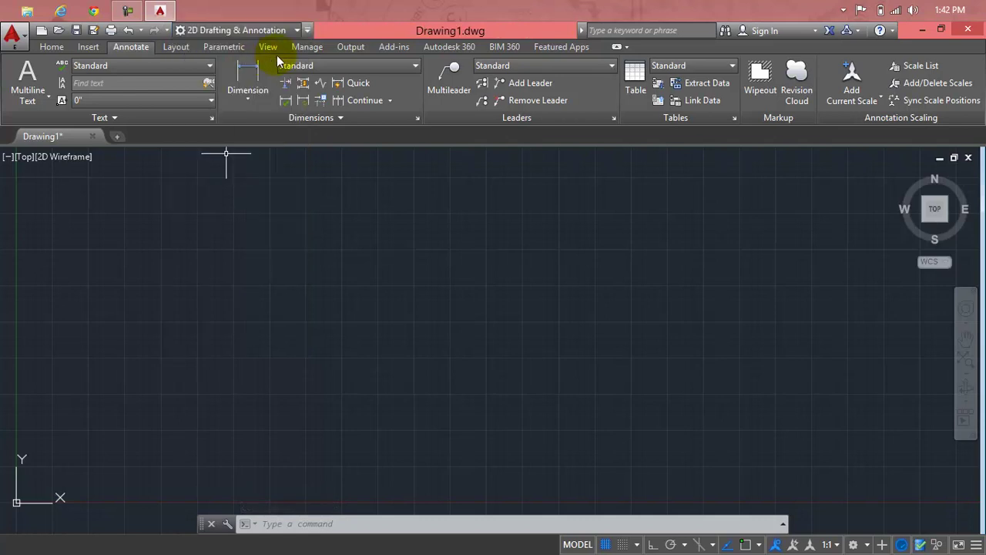
# Step: Switch the workspace to ACADE & 3D Modeling, then back to ACADE & 2D Drafting & Annotation
pyautogui.click(266, 33)
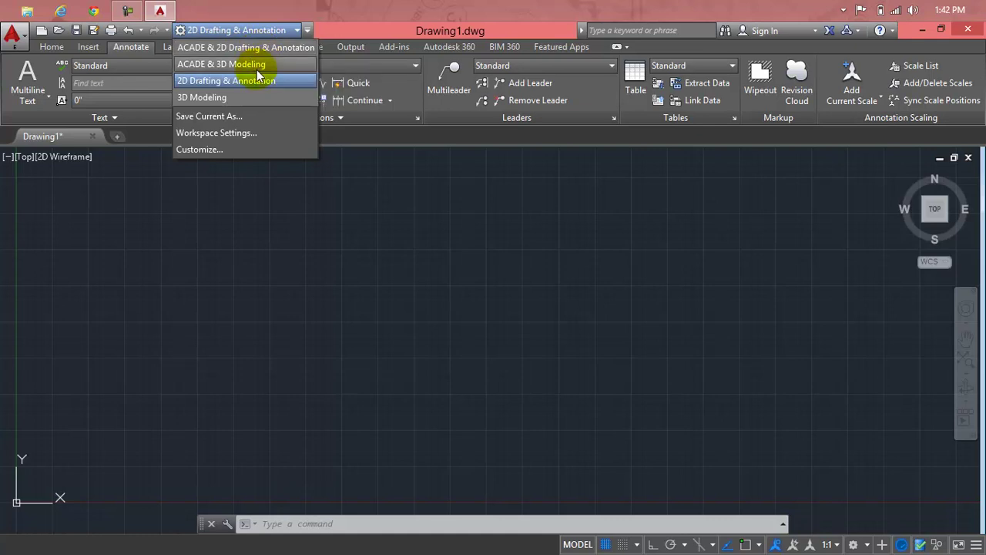
pyautogui.click(256, 69)
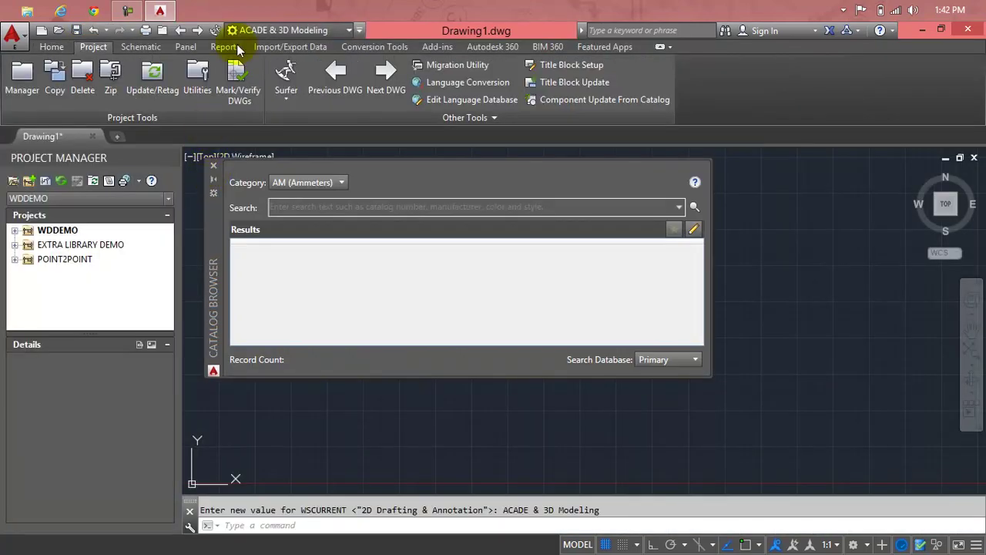
pyautogui.click(257, 29)
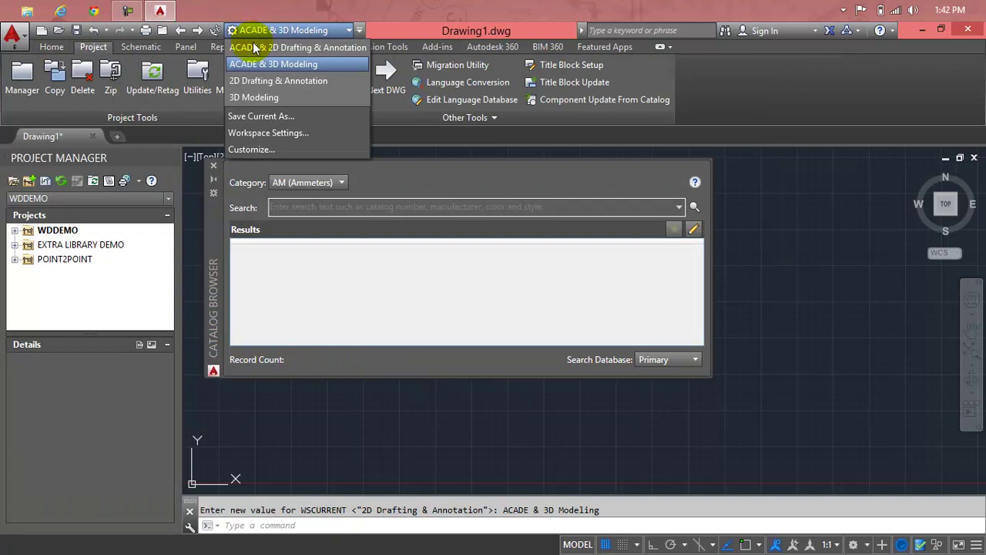
pyautogui.click(254, 47)
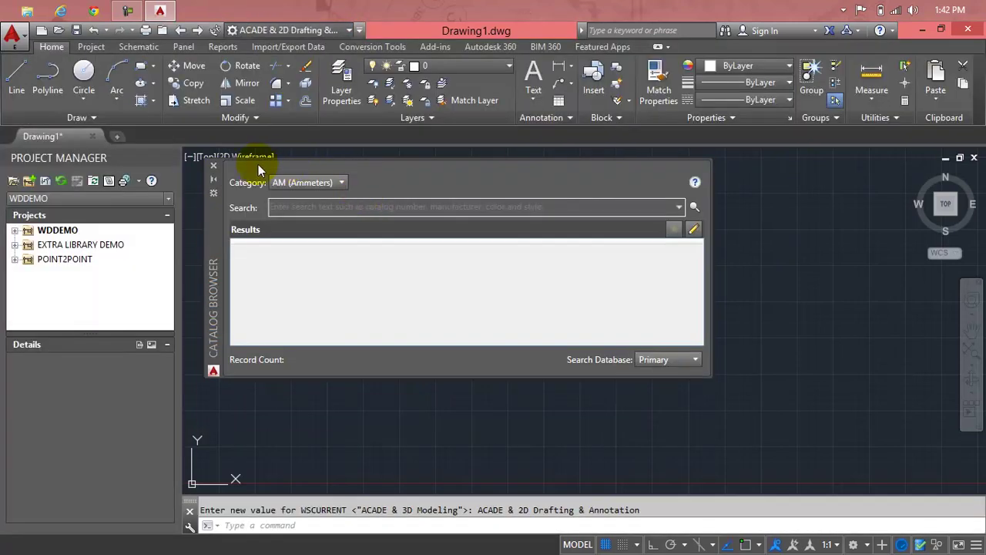
# Step: Close the Catalog Browser and Project Manager palettes
pyautogui.click(213, 167)
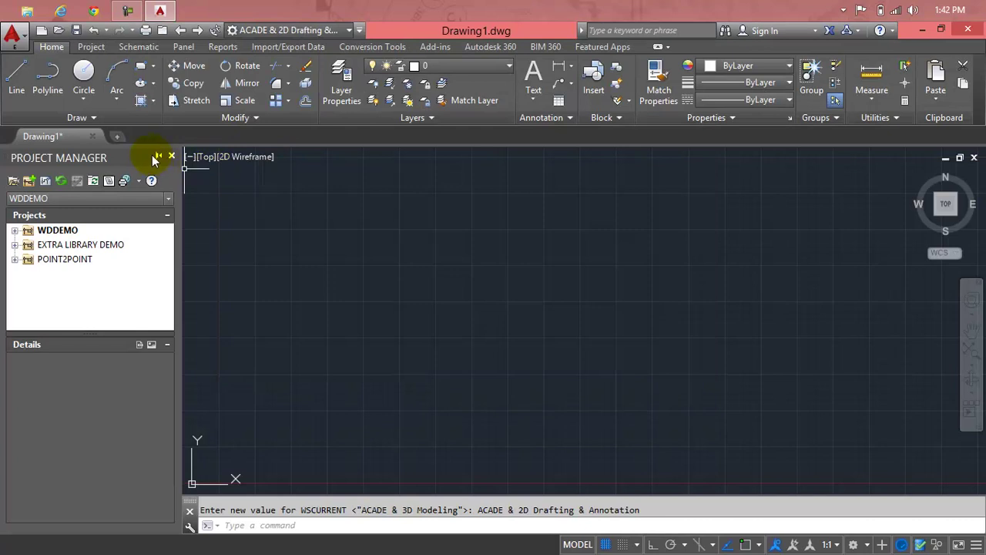
pyautogui.click(171, 156)
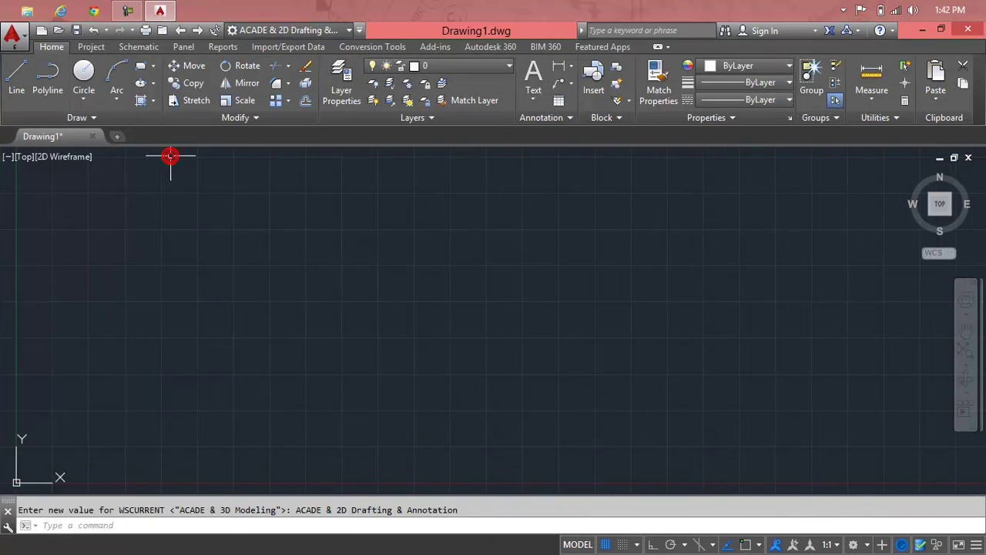
pyautogui.click(104, 48)
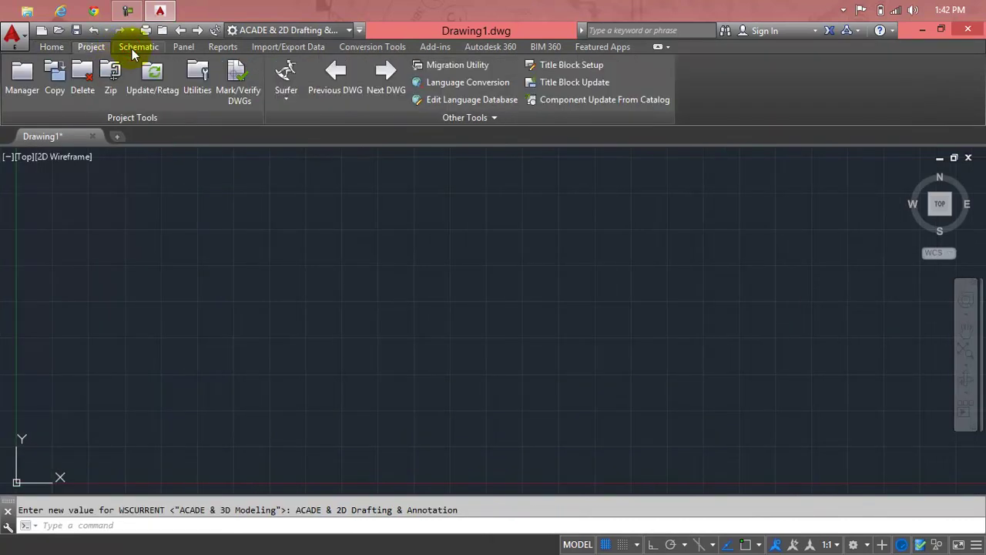
# Step: Run LIMITS and, after trial corner entries of 100' and 100, keep the lower-left corner at the origin
pyautogui.click(132, 48)
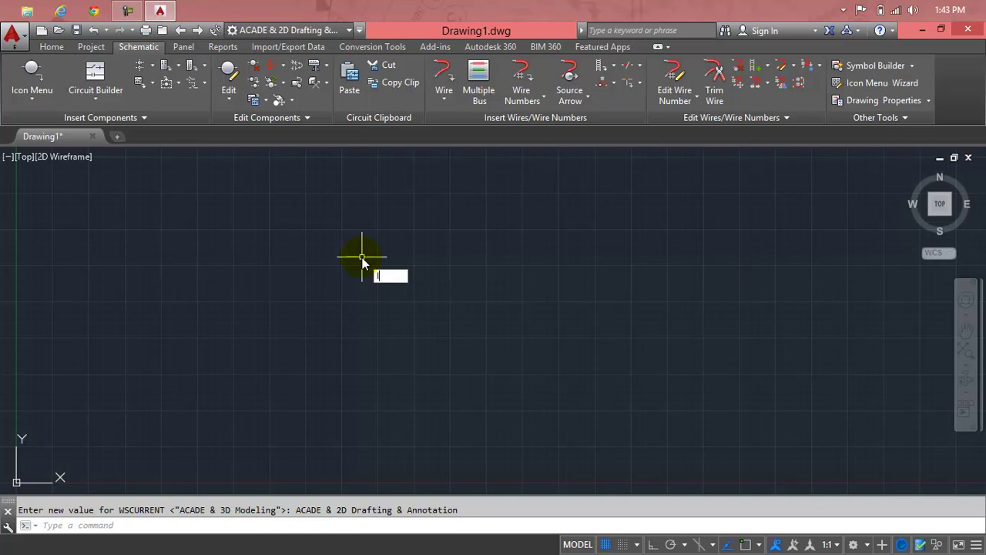
pyautogui.write('Limits')
pyautogui.press('Return')
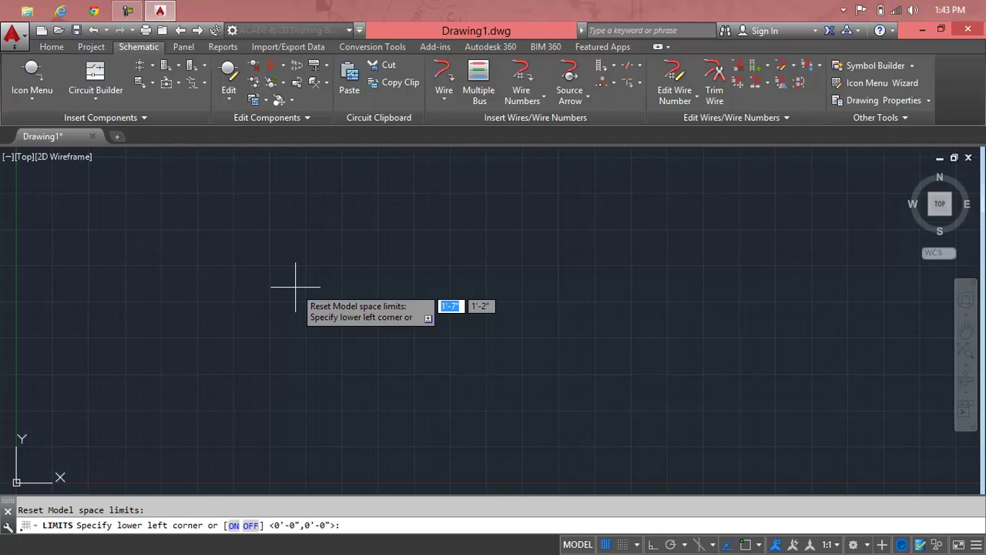
pyautogui.write('100')
pyautogui.write("'")
pyautogui.press('Return')
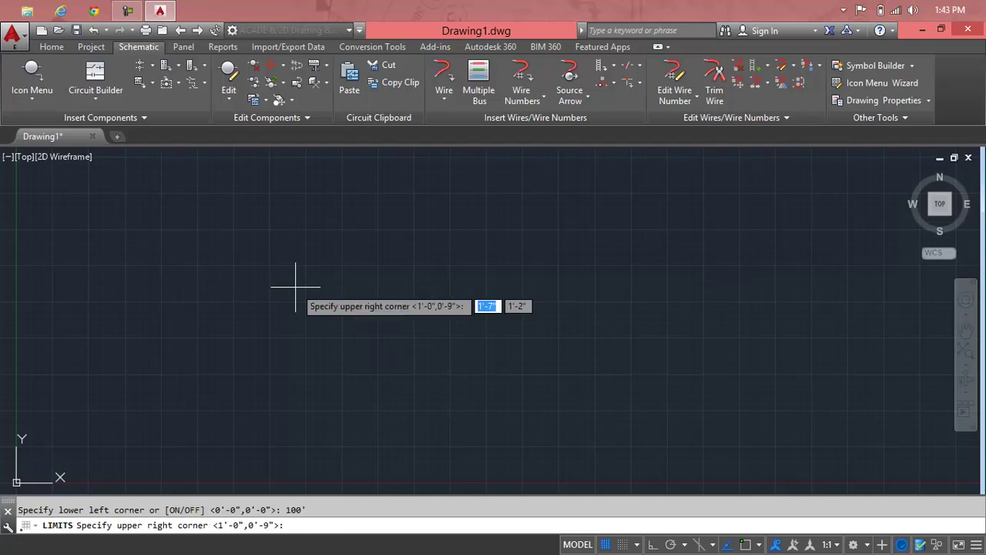
pyautogui.write('100')
pyautogui.press('Return')
pyautogui.write('1000')
pyautogui.press('BackSpace')
pyautogui.write("'")
pyautogui.press('Return')
pyautogui.write('100')
pyautogui.press('Return')
pyautogui.press('Return')
pyautogui.press('Return')
pyautogui.press('Return')
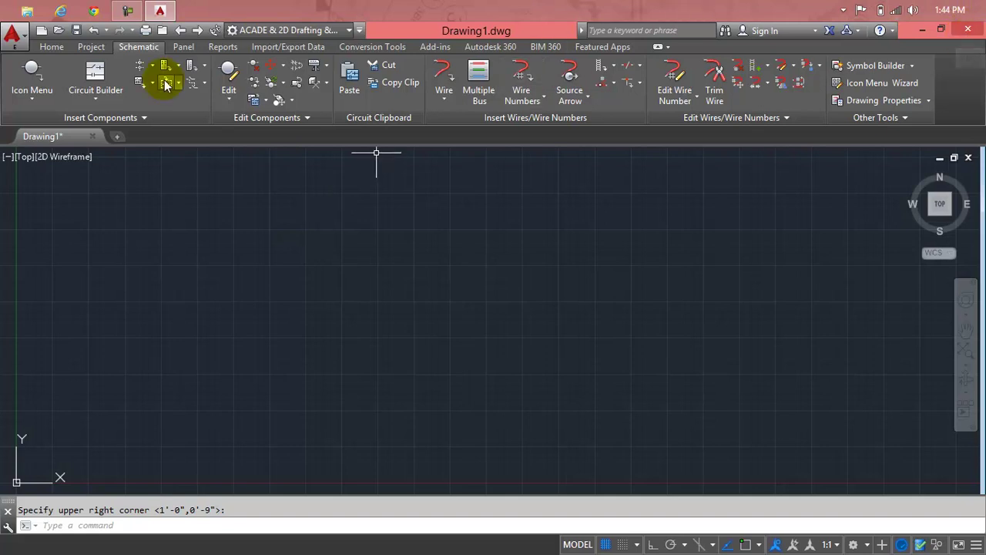
# Step: Close the Drawing1.dwg tab, answering No to saving its changes
pyautogui.click(92, 137)
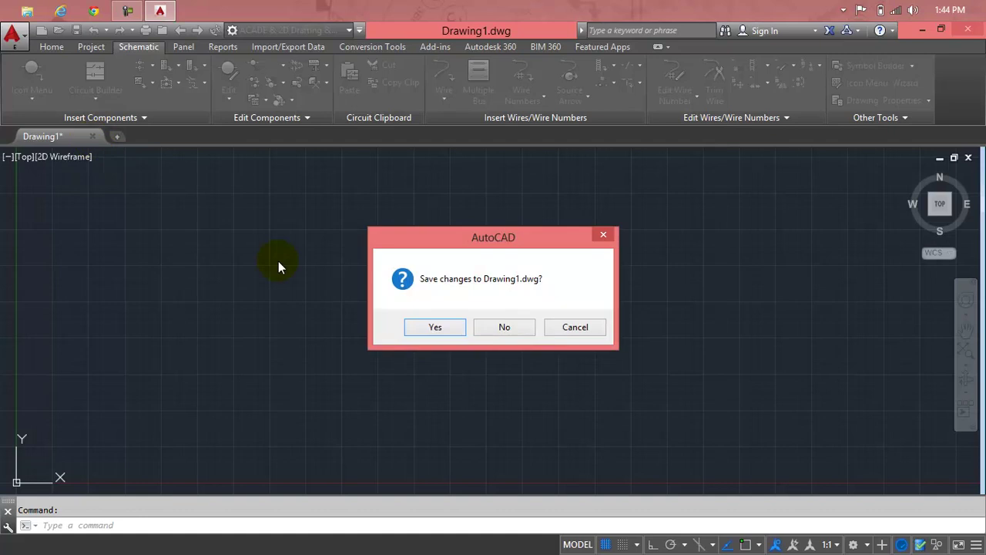
pyautogui.click(511, 335)
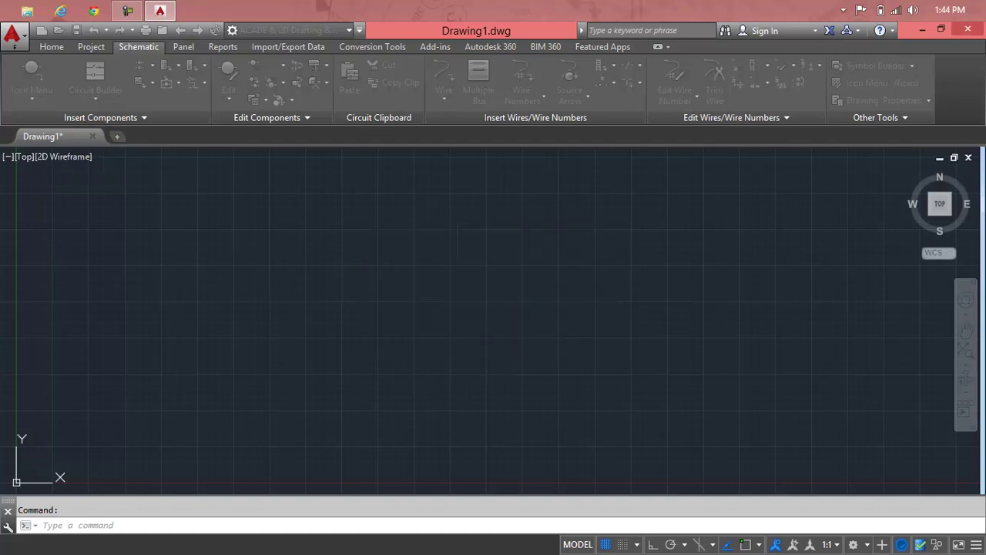